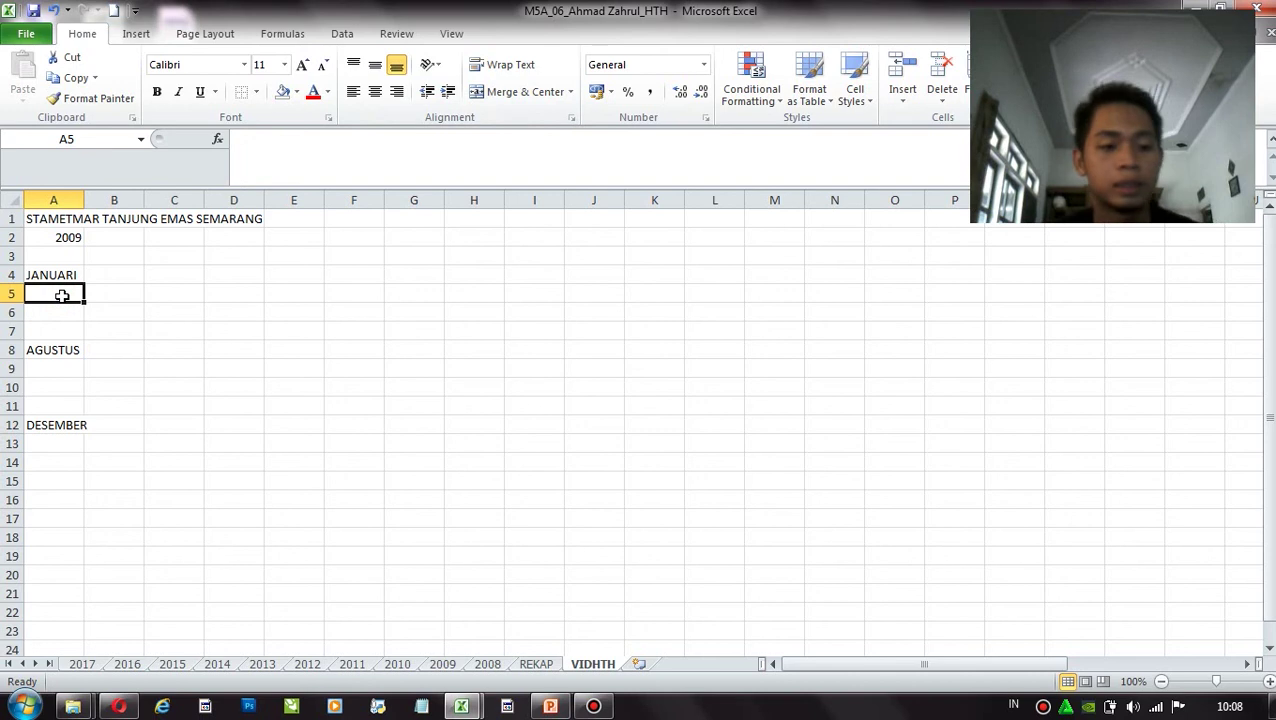
Number the January days 1 to 31 across row 5 starting in A5, and fill those cells with gold
type("1")
left_click(93, 290)
type("2")
left_click(154, 300)
type("3")
left_click_drag(73, 298, 1262, 299)
left_click_drag(1145, 284, 1145, 284)
left_click(297, 92)
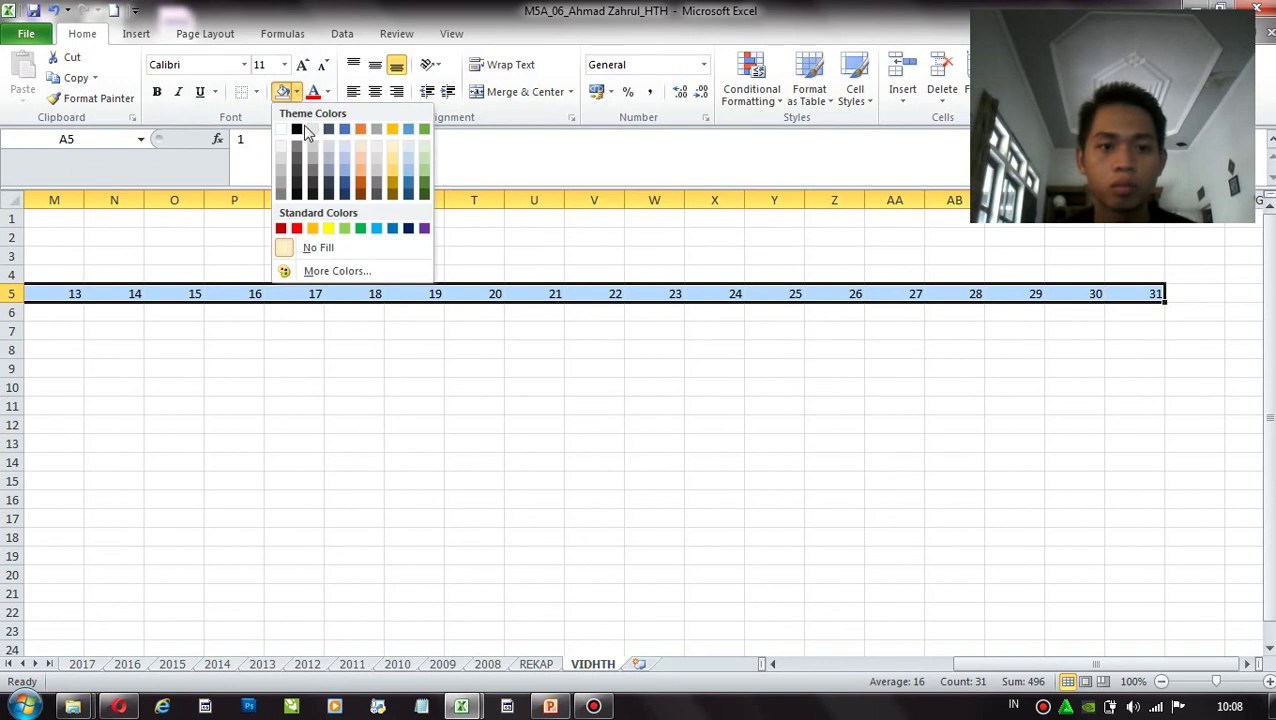
left_click(392, 129)
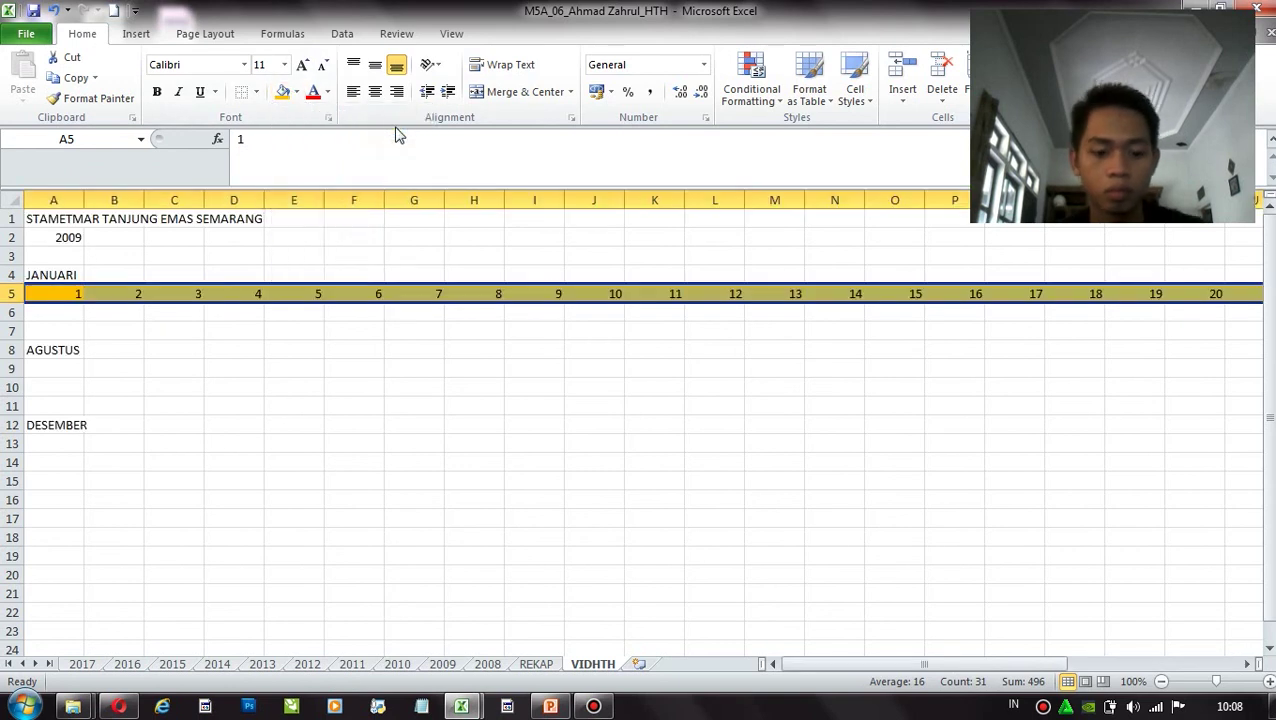
Copy the gold day-number row to A9 under AGUSTUS and to A13 under DESEMBER
key("ctrl+c")
left_click(75, 370)
key("ctrl+v")
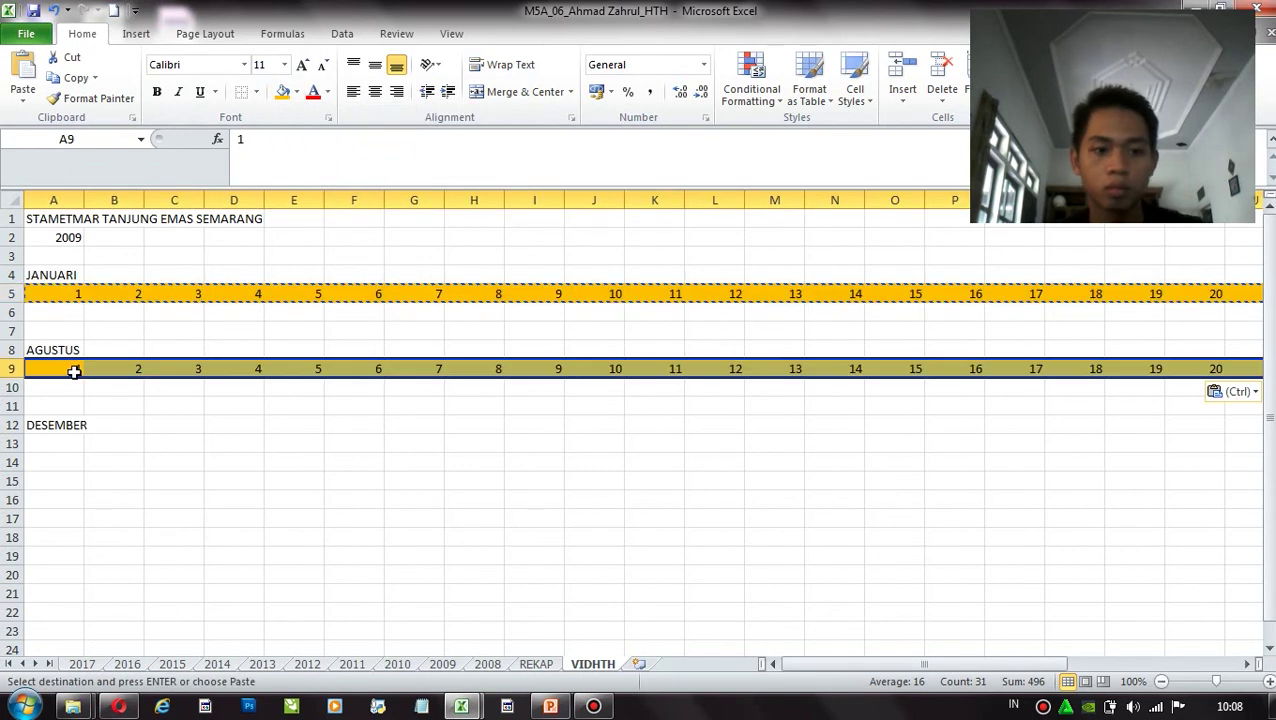
left_click(65, 443)
key("ctrl+v")
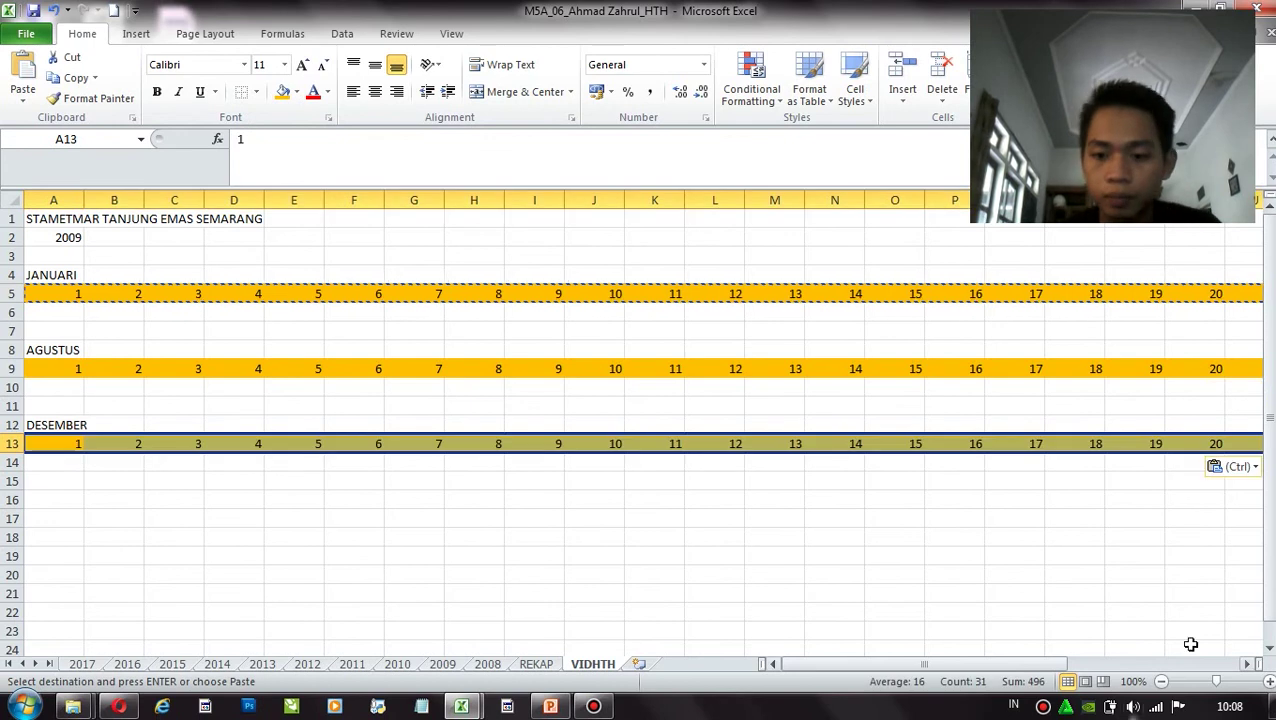
left_click(1161, 681)
left_click(1161, 681)
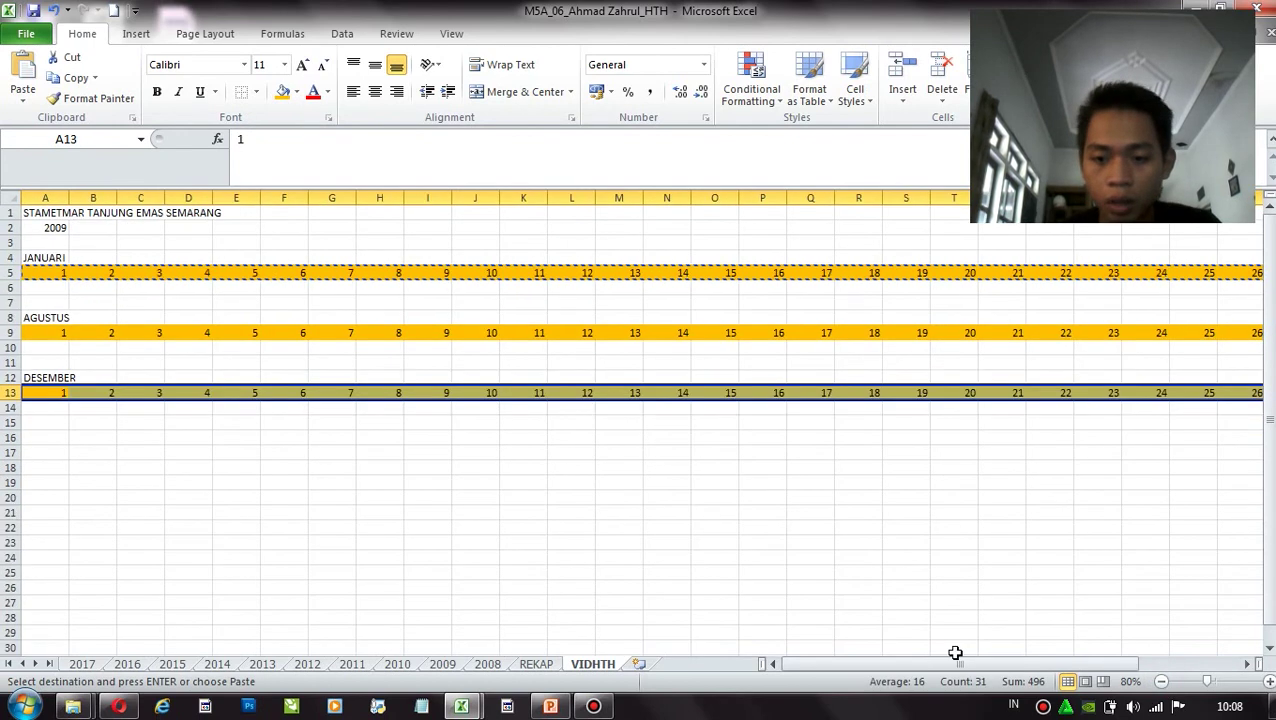
left_click_drag(957, 664, 1057, 664)
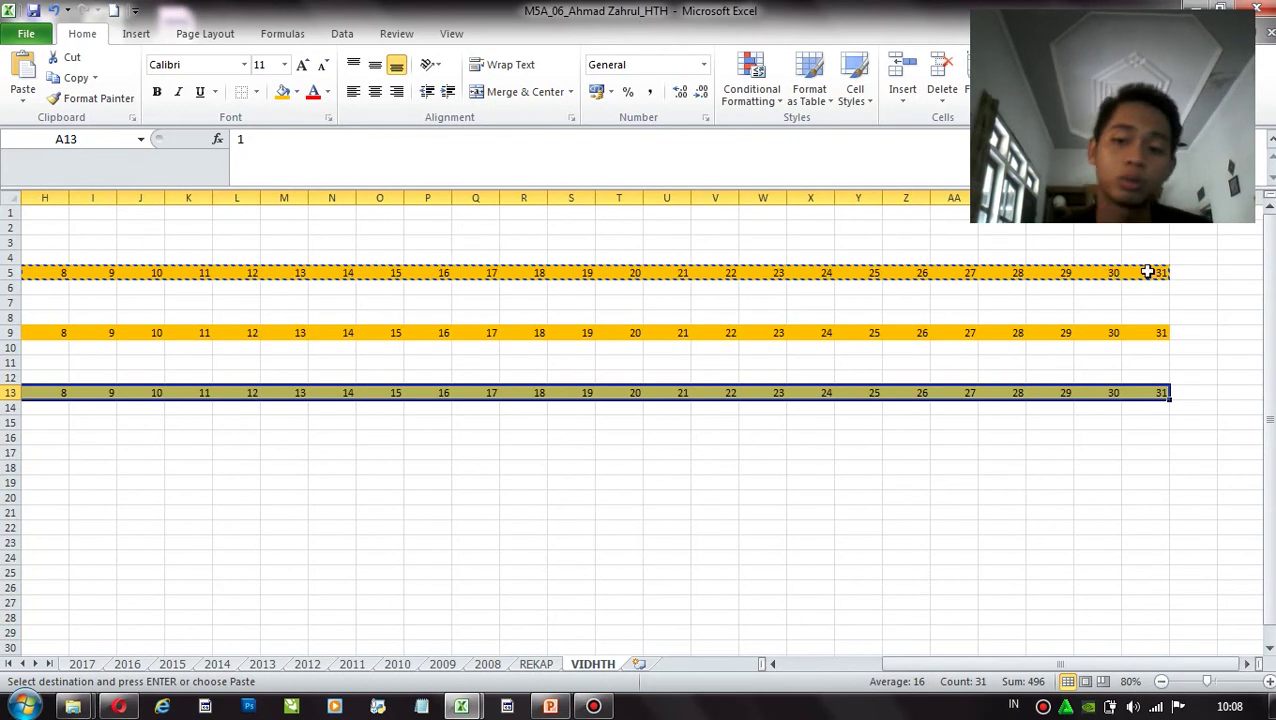
left_click_drag(1120, 666, 951, 702)
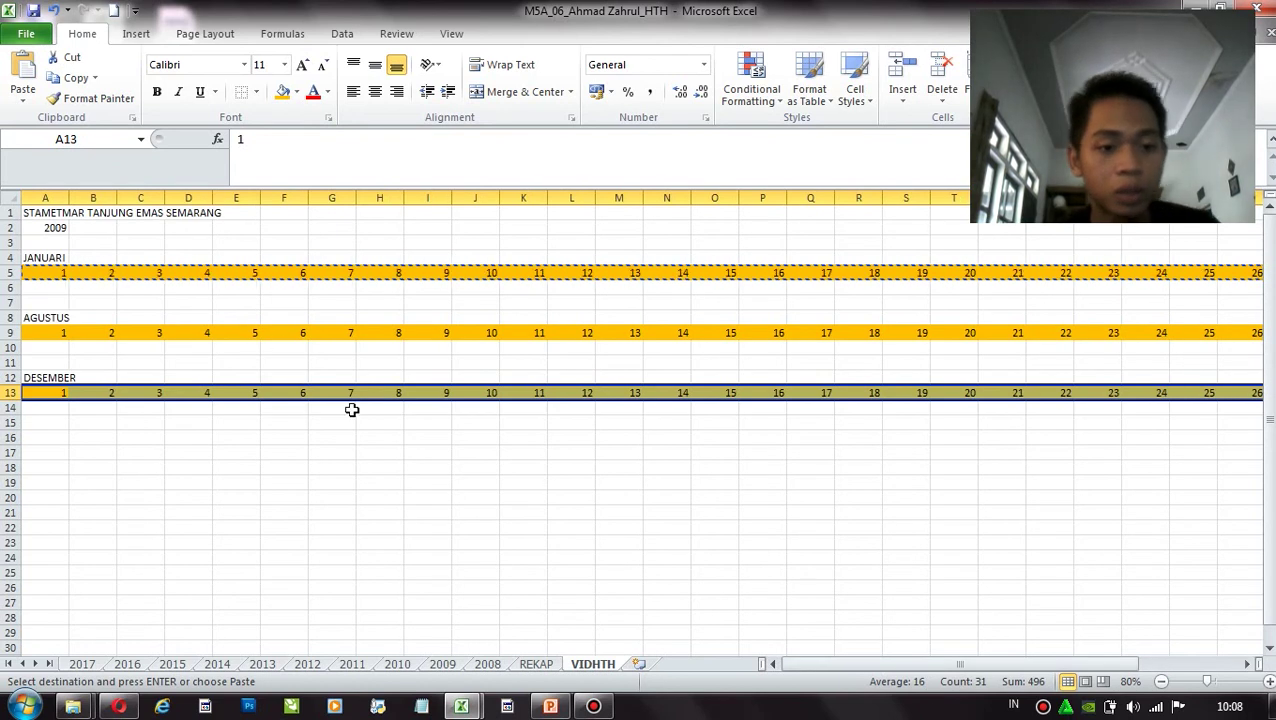
Copy the January 2009 values (B8038:B8068) from the VPI7 workbook and paste them transposed into A6 of the VIDHTH sheet
left_click(464, 705)
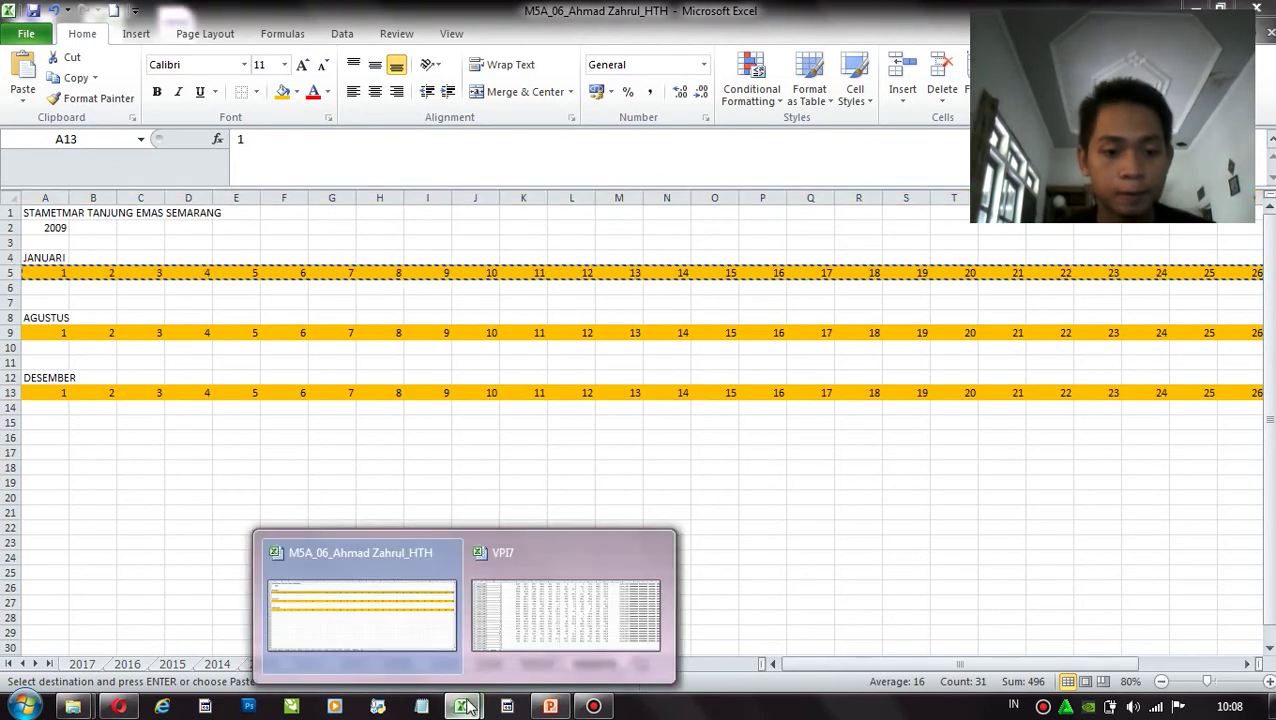
left_click(542, 610)
left_click_drag(1272, 238, 1238, 524)
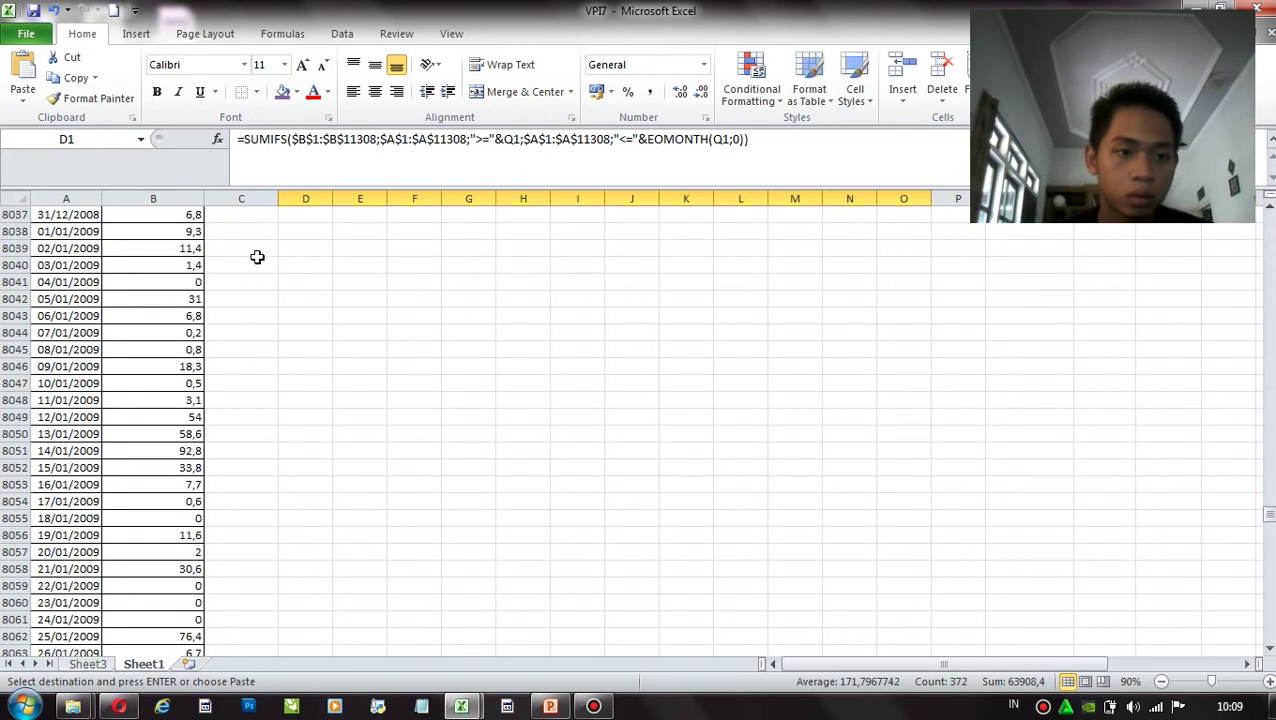
left_click_drag(190, 231, 175, 465)
key("ctrl+c")
mouse_move(466, 706)
left_click(443, 665)
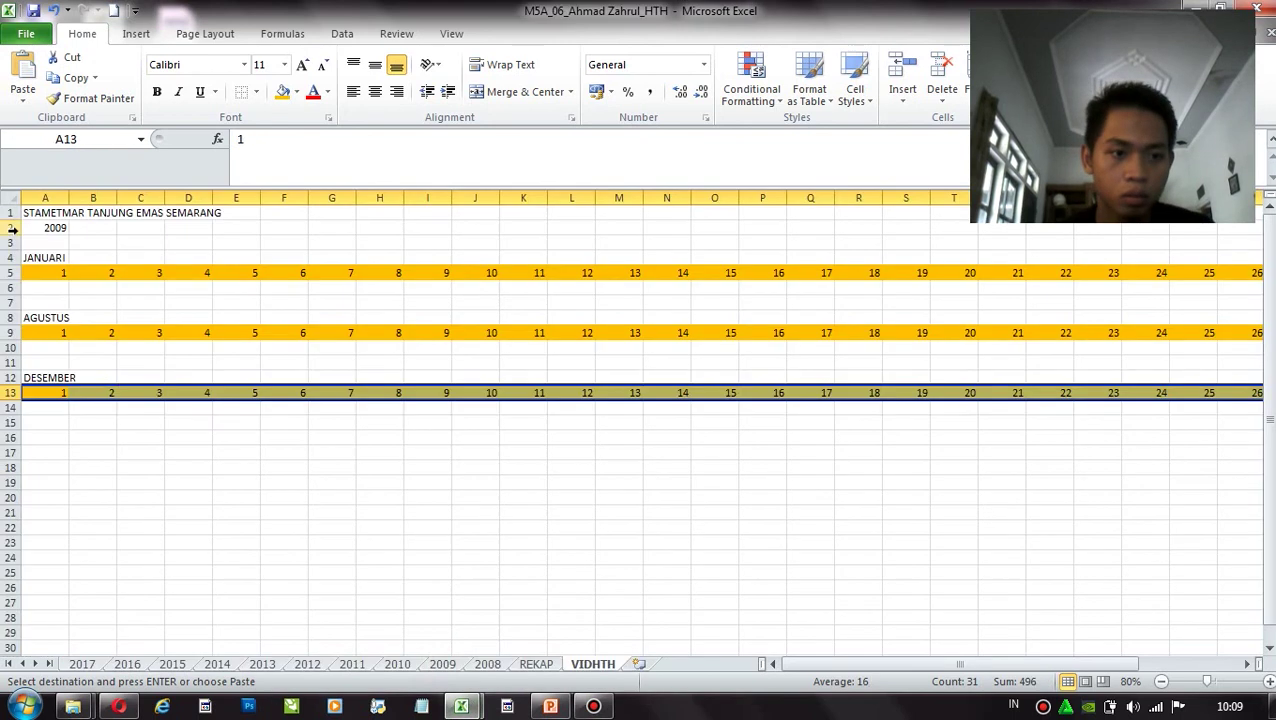
right_click(40, 291)
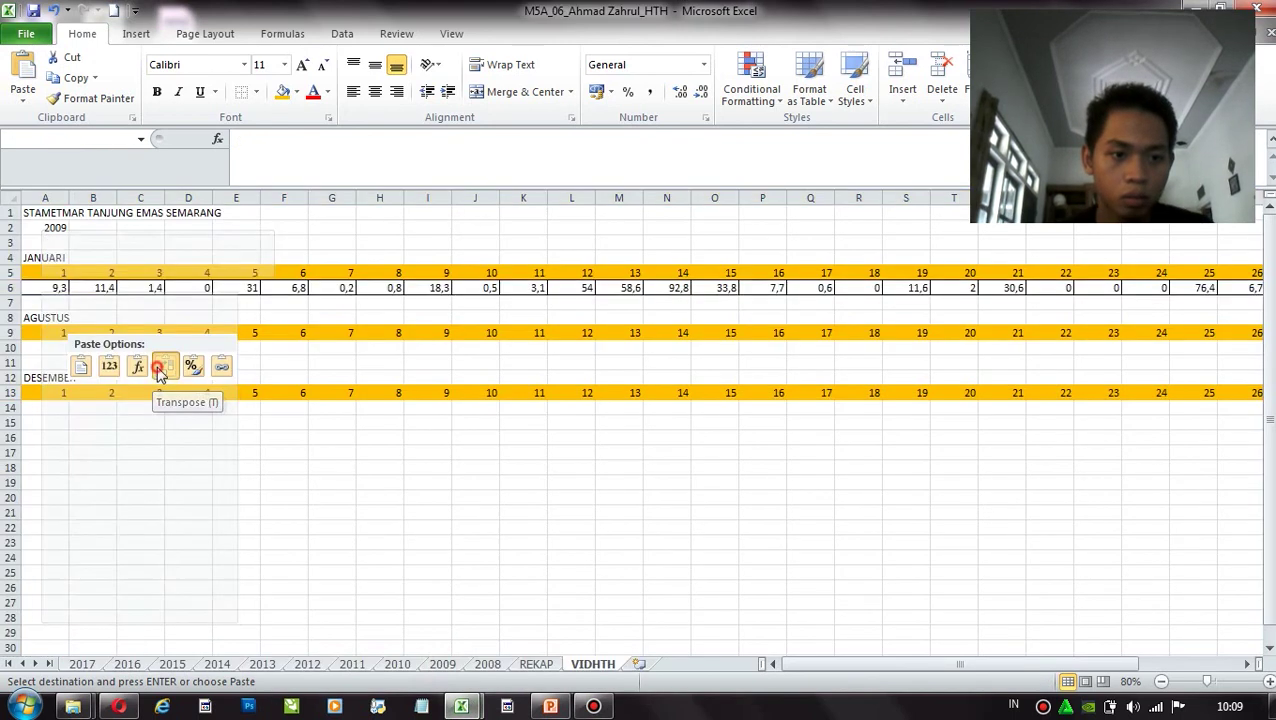
left_click(188, 367)
Copy the August 2009 values (B8250:B8280) from the VPI7 workbook and paste them transposed into A10 of the VIDHTH sheet
mouse_move(461, 700)
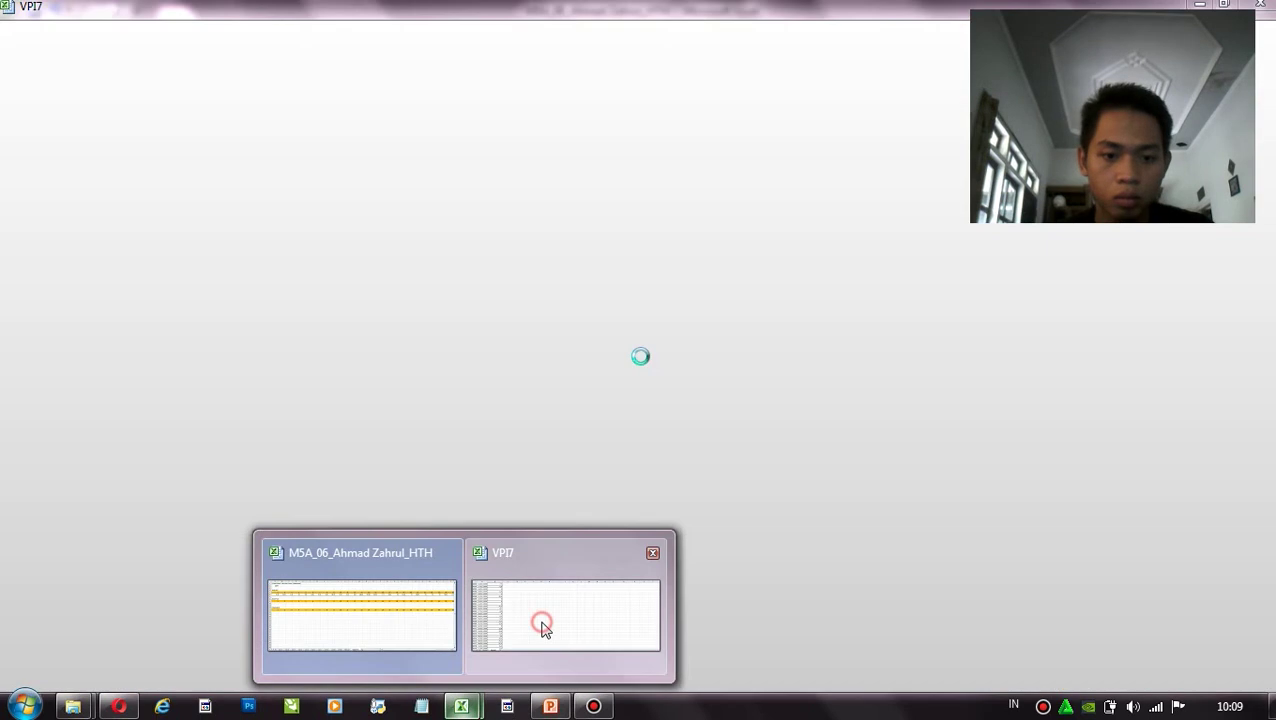
left_click(541, 621)
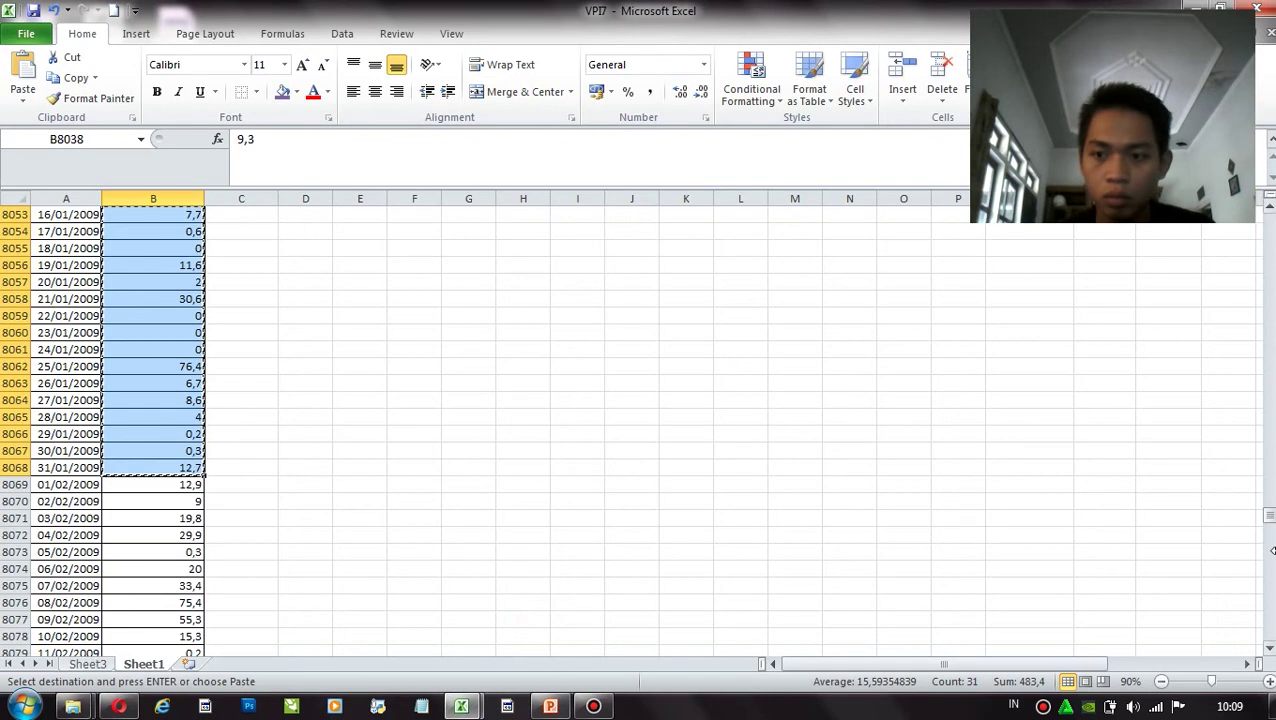
mouse_move(1272, 527)
left_mouse_down()
mouse_move(1271, 544)
mouse_move(1271, 530)
left_mouse_up()
left_click_drag(198, 316, 165, 408)
key("ctrl+c")
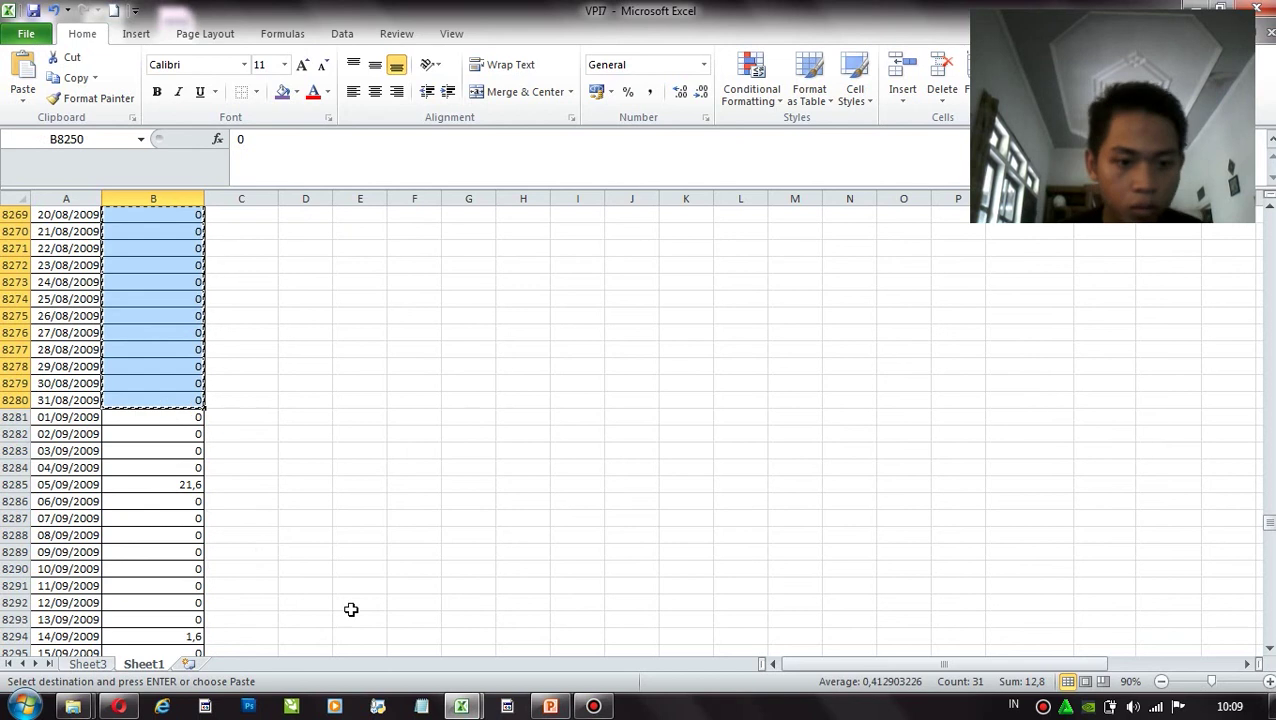
mouse_move(460, 707)
left_click(413, 645)
left_click(54, 347)
right_click(54, 347)
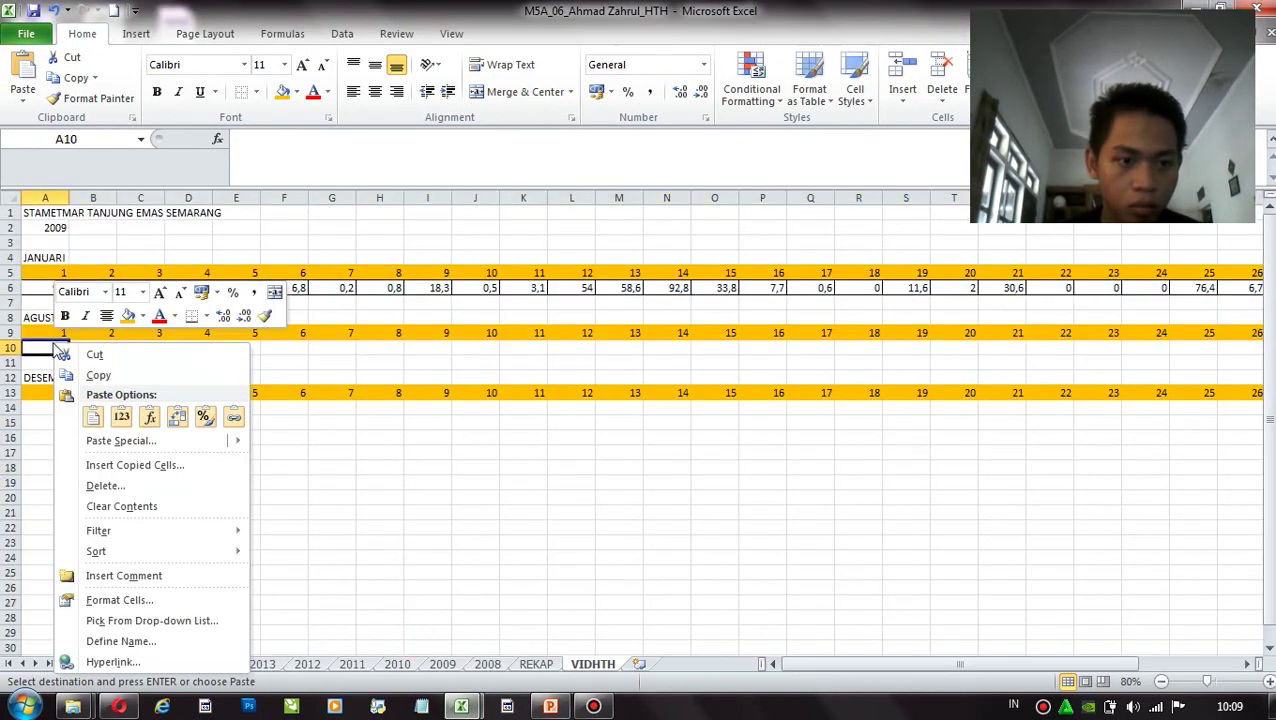
left_click(174, 418)
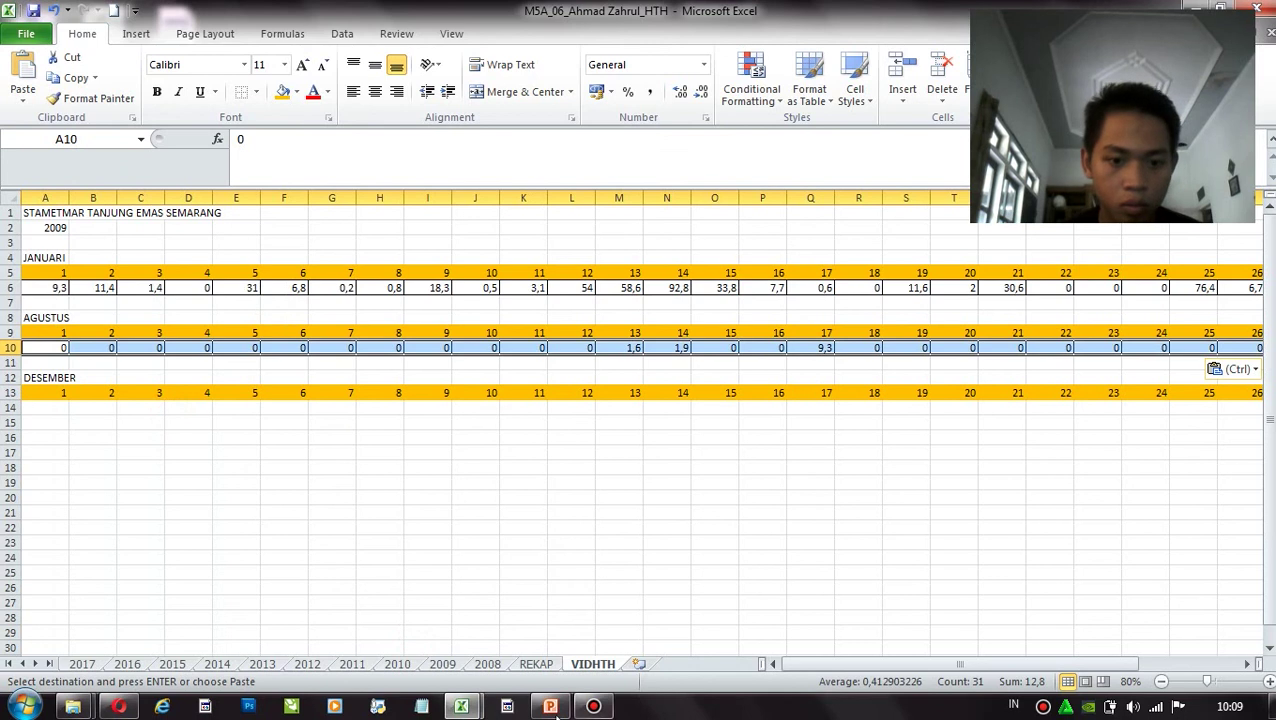
Copy the December 2009 values (B8372:B8402) from the VPI7 workbook and paste them transposed into A14 of the VIDHTH sheet
mouse_move(462, 704)
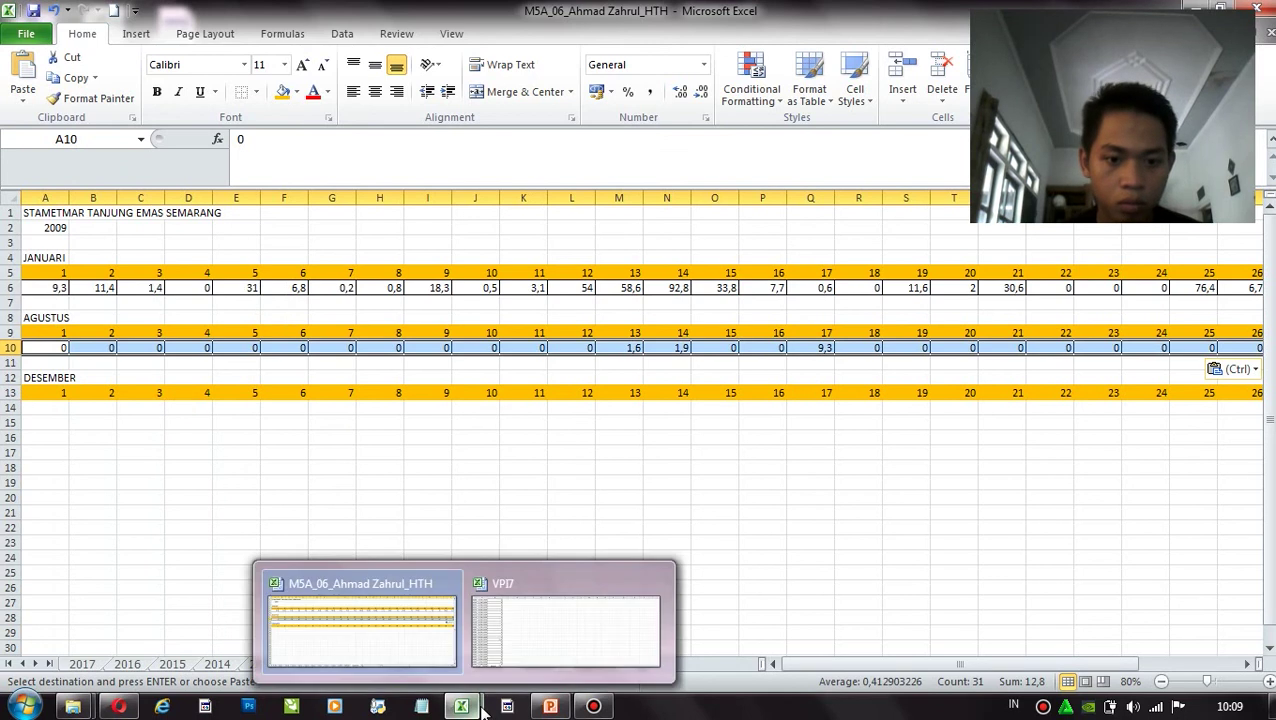
left_click(484, 649)
left_click_drag(1268, 521, 1270, 530)
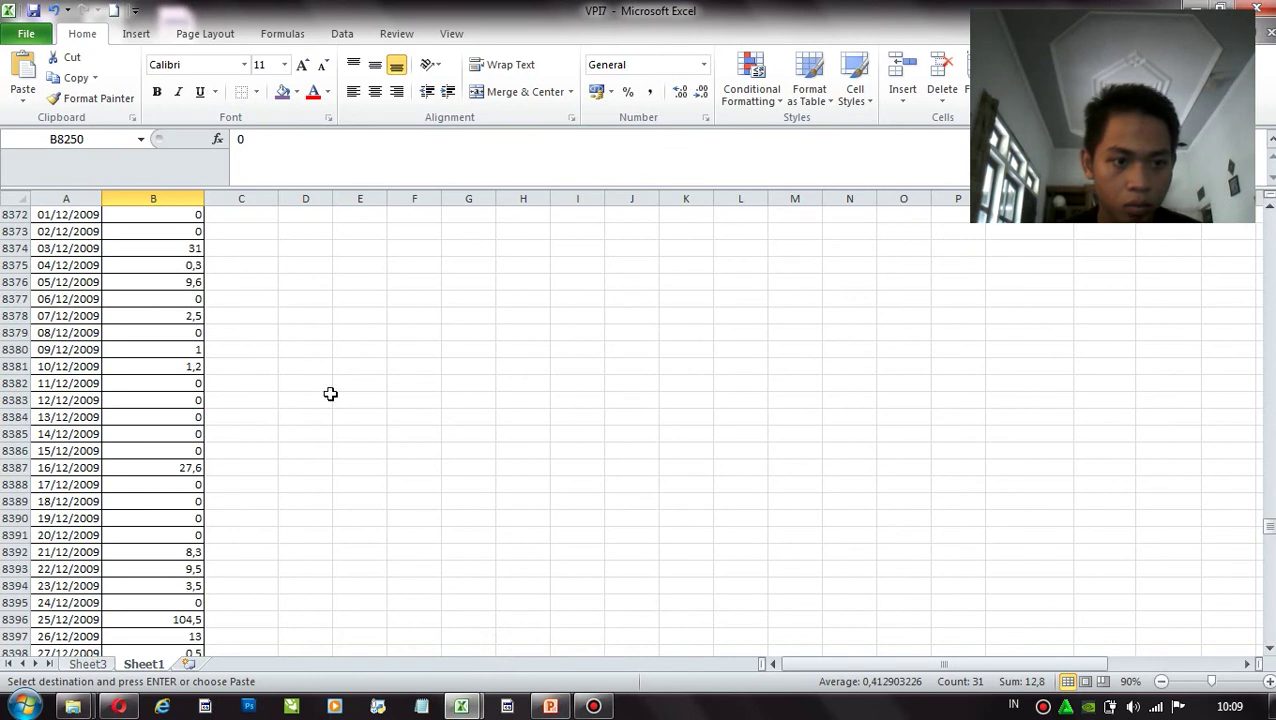
left_click_drag(186, 215, 165, 394)
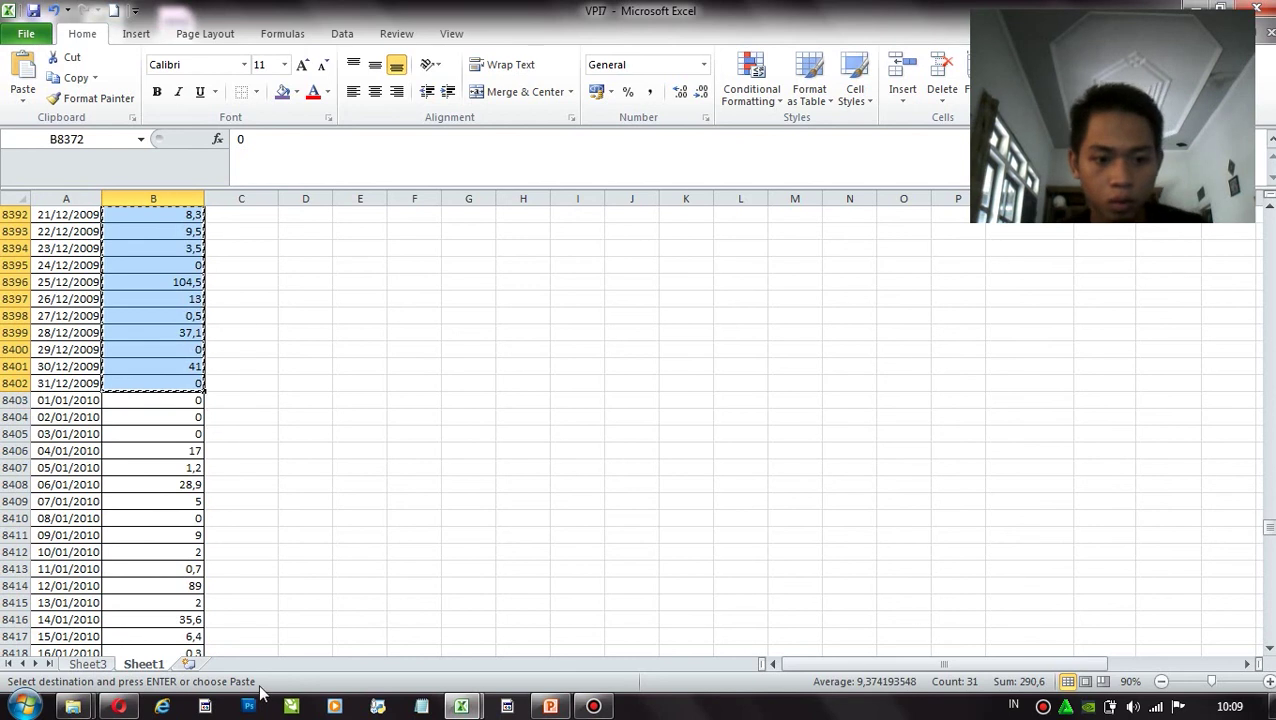
mouse_move(459, 708)
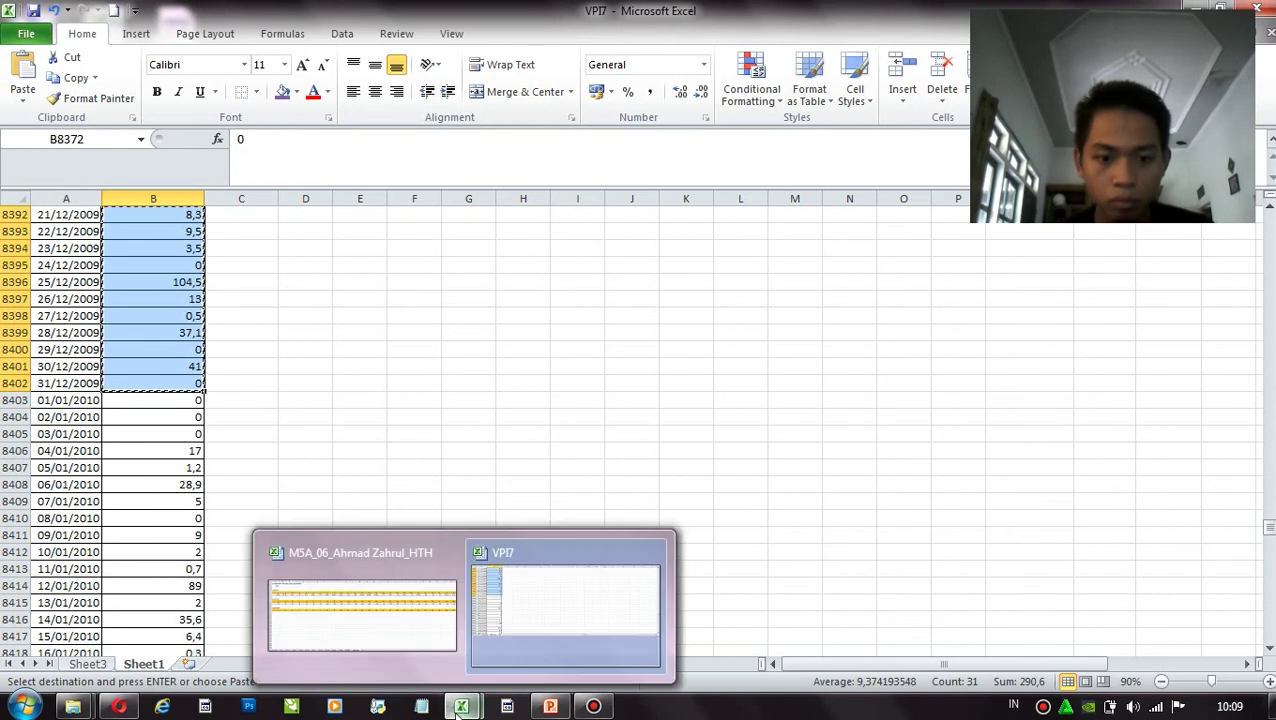
left_click(423, 648)
left_click(45, 409)
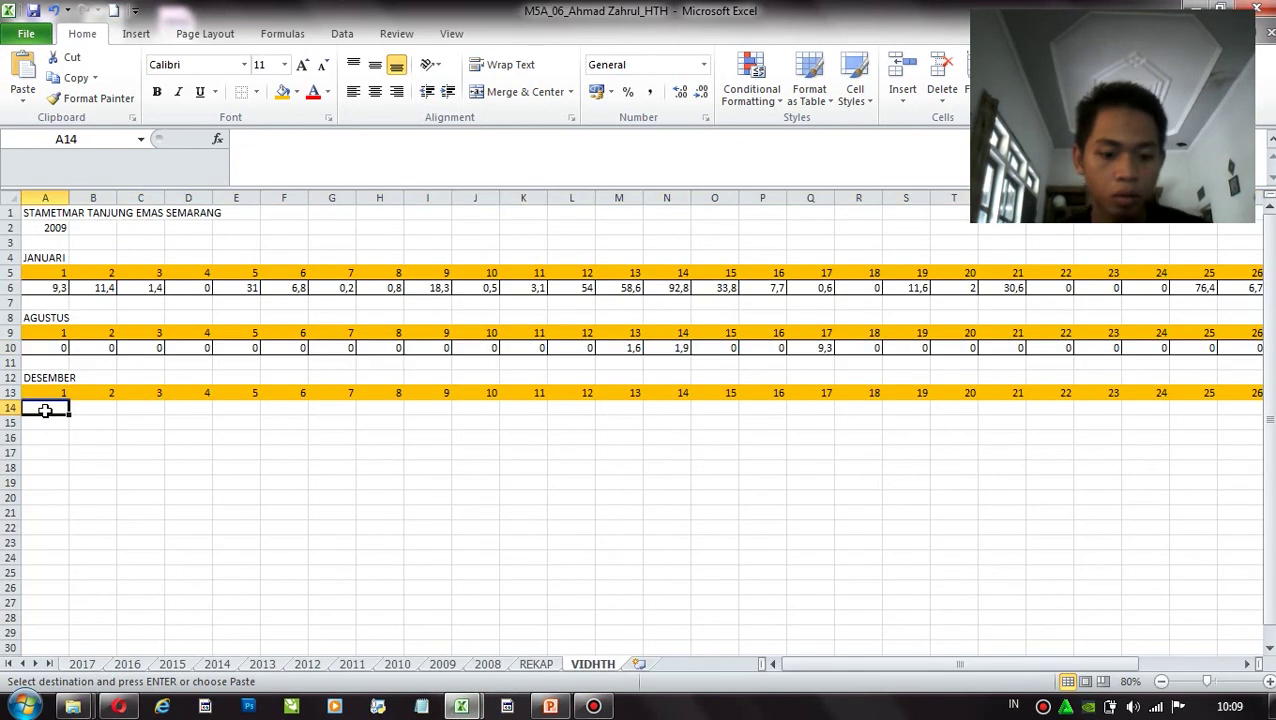
key("ctrl+v")
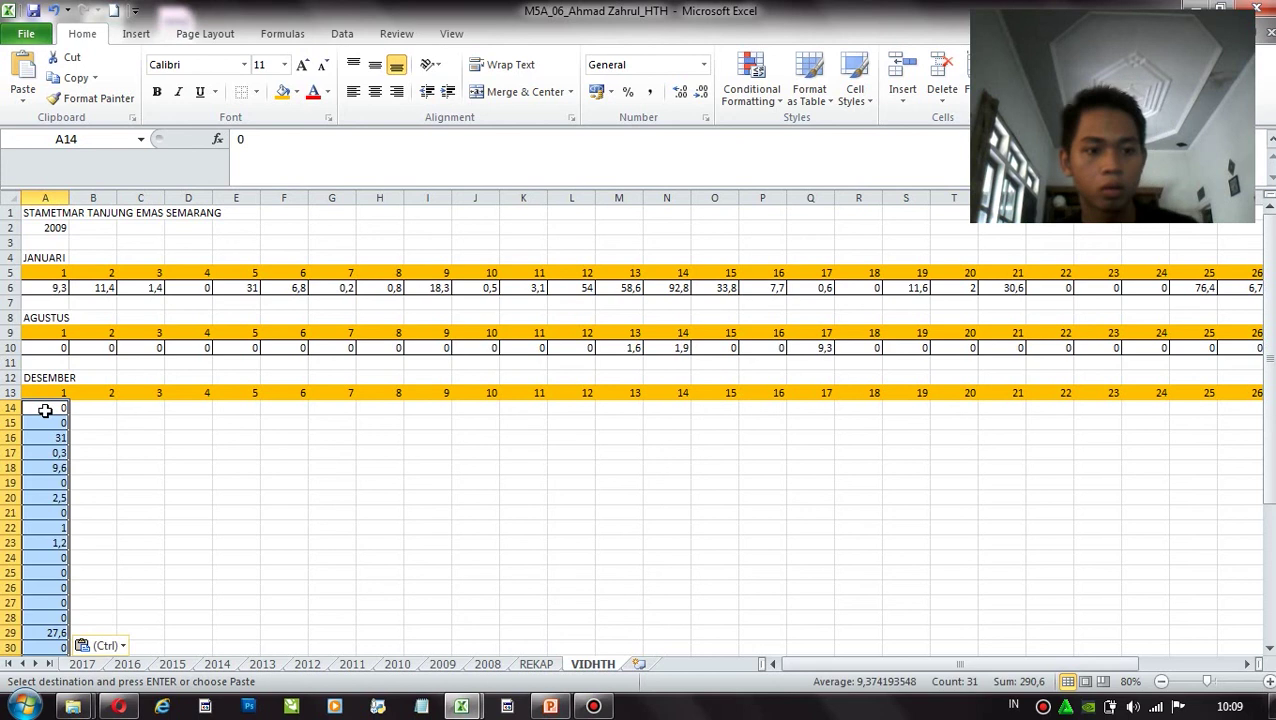
left_click(105, 646)
left_click(143, 530)
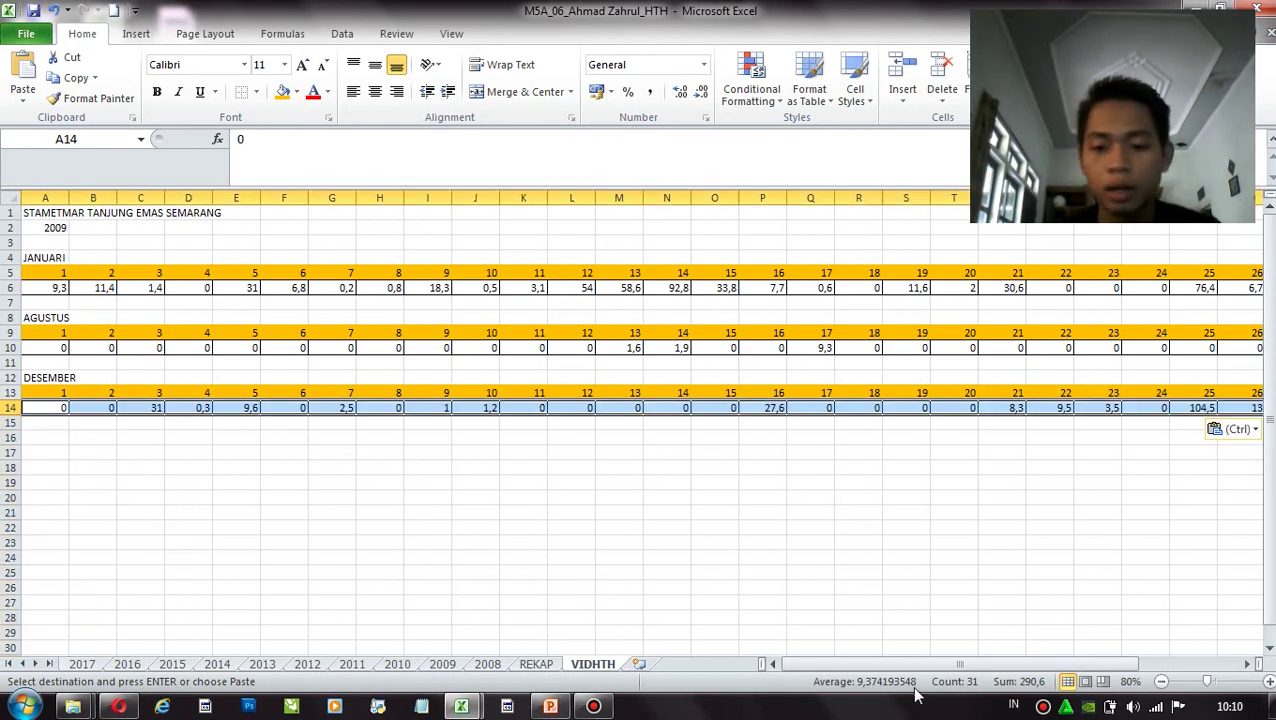
left_click_drag(896, 660, 1094, 678)
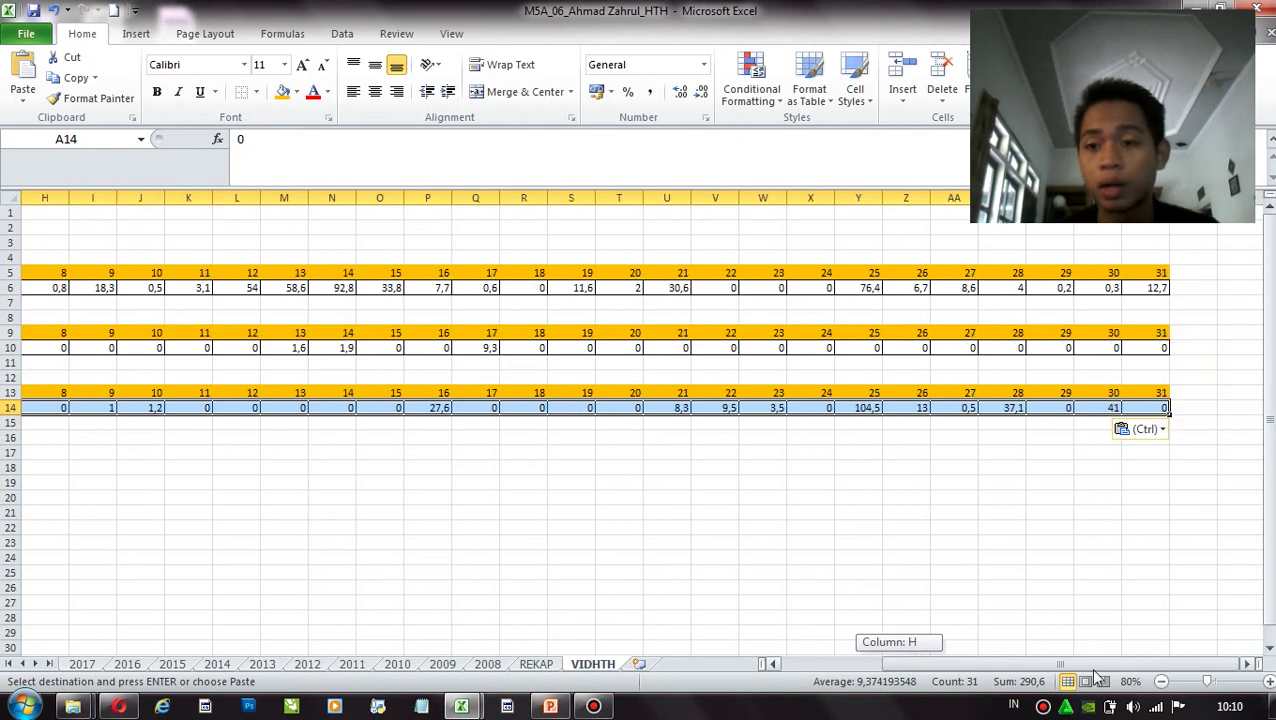
left_click_drag(1020, 690, 820, 712)
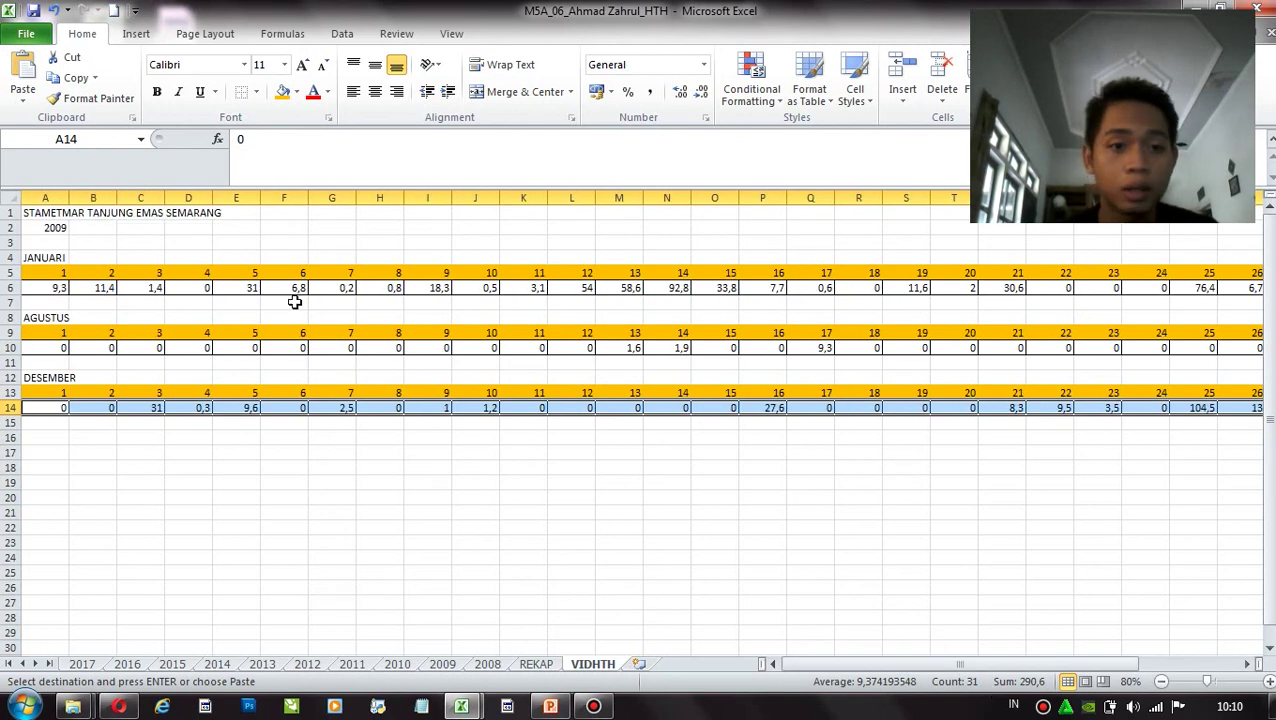
Add the legend label HTH in F2 and fill the neighbouring cell G2 with red
left_click(291, 232)
type("H")
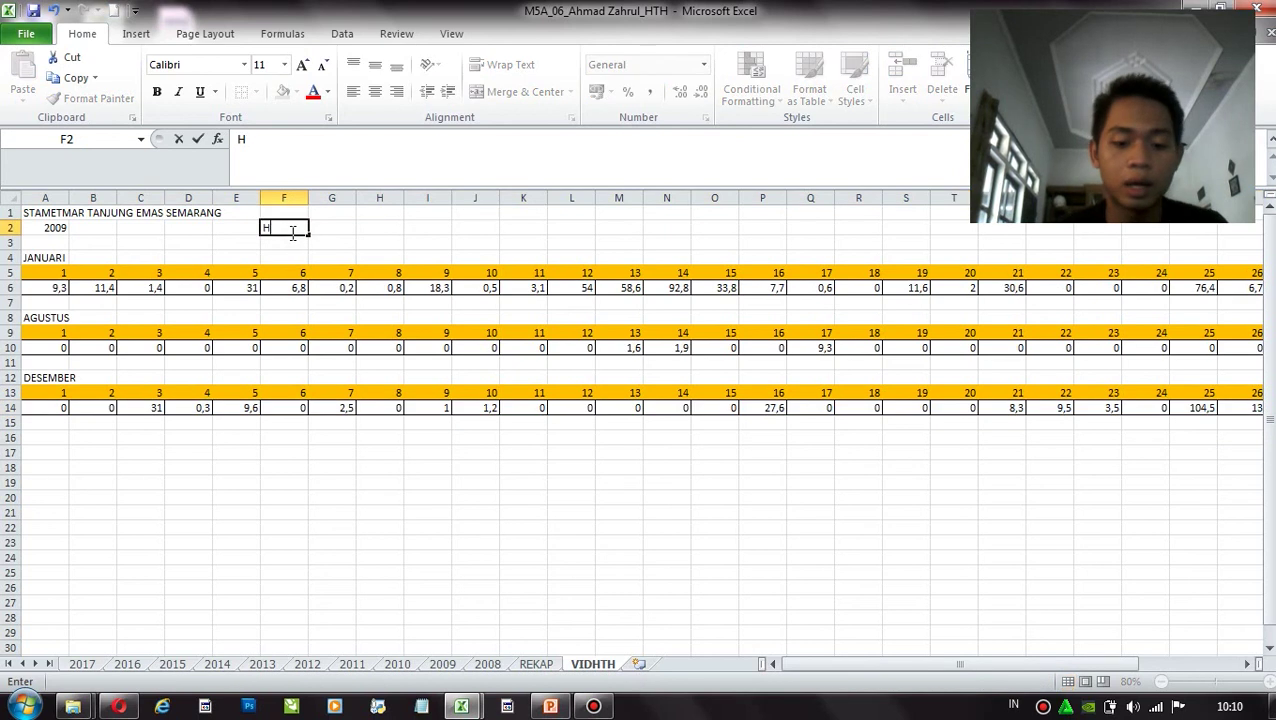
type("TH")
left_click(335, 227)
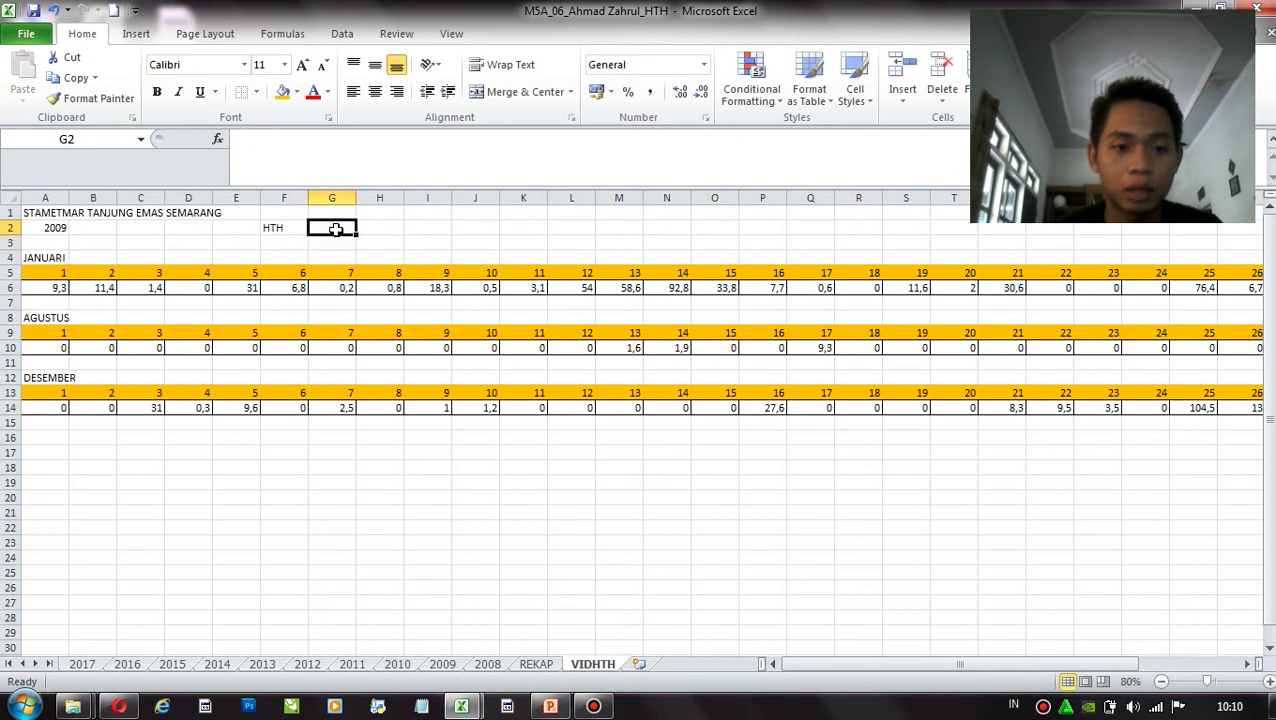
left_click(296, 91)
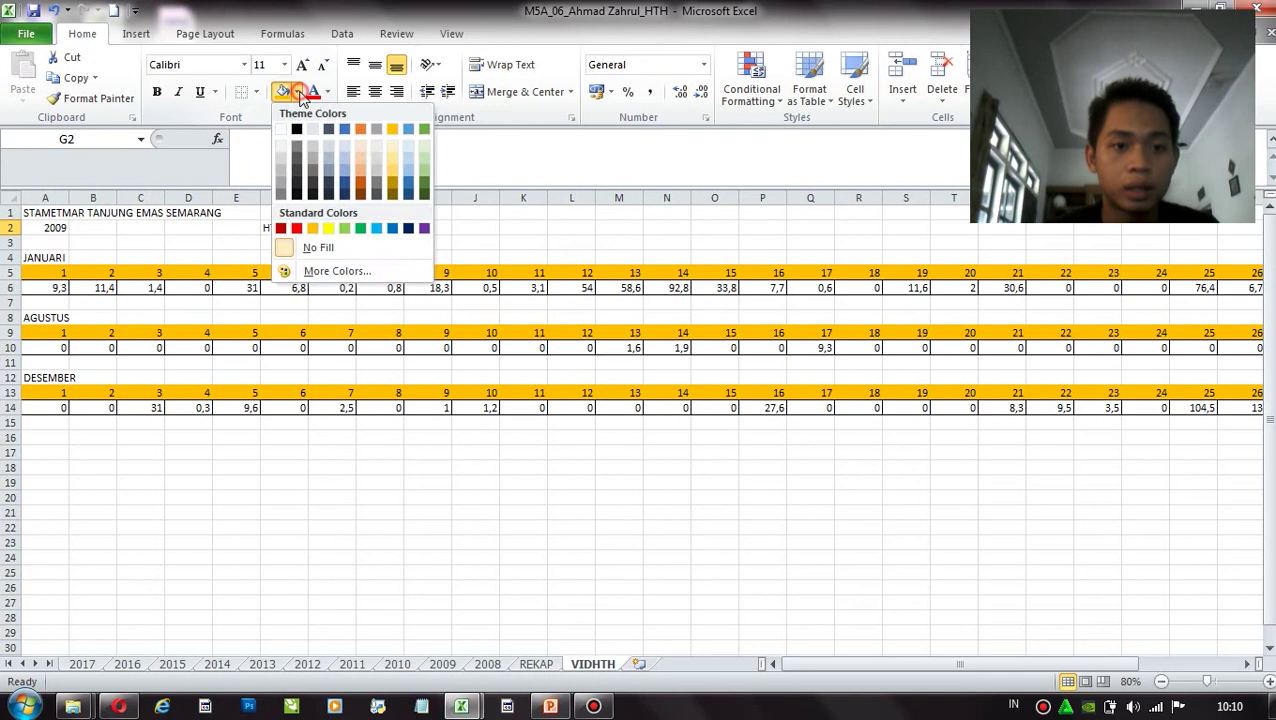
left_click(295, 226)
Add the legend label HH in F3 and fill the neighbouring cell G3 with blue
left_click(285, 243)
type("HH")
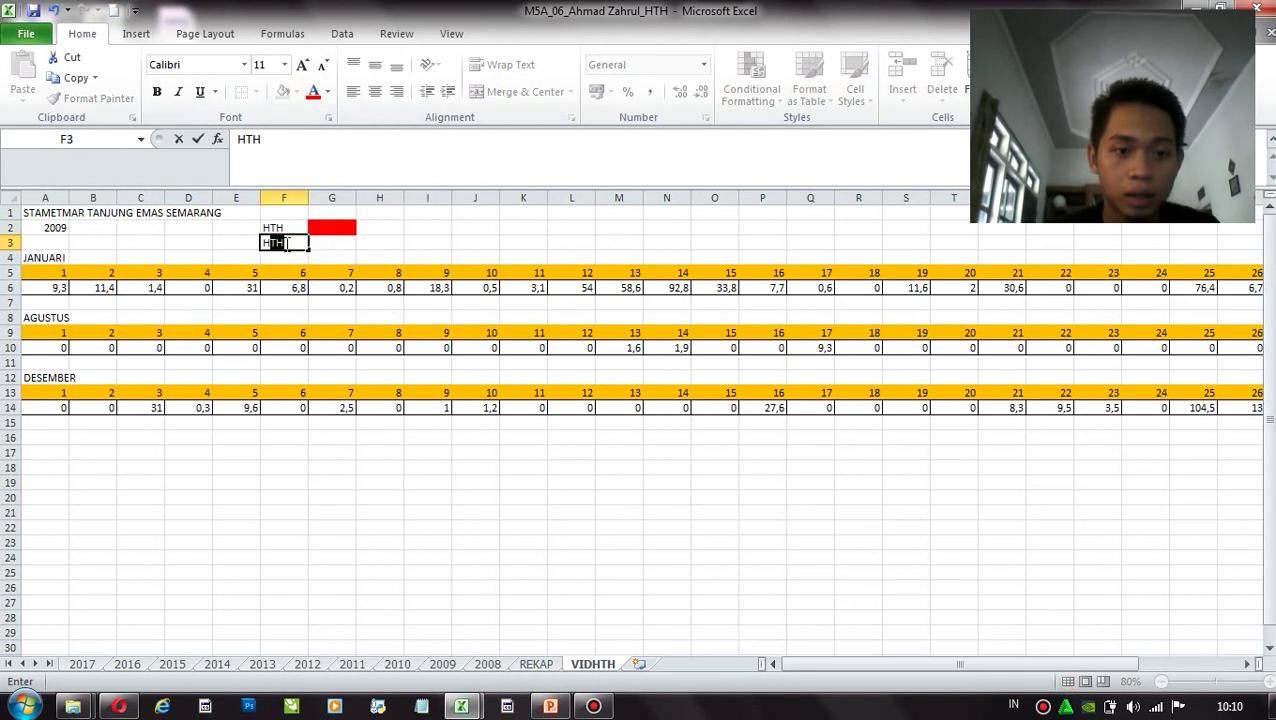
left_click(315, 243)
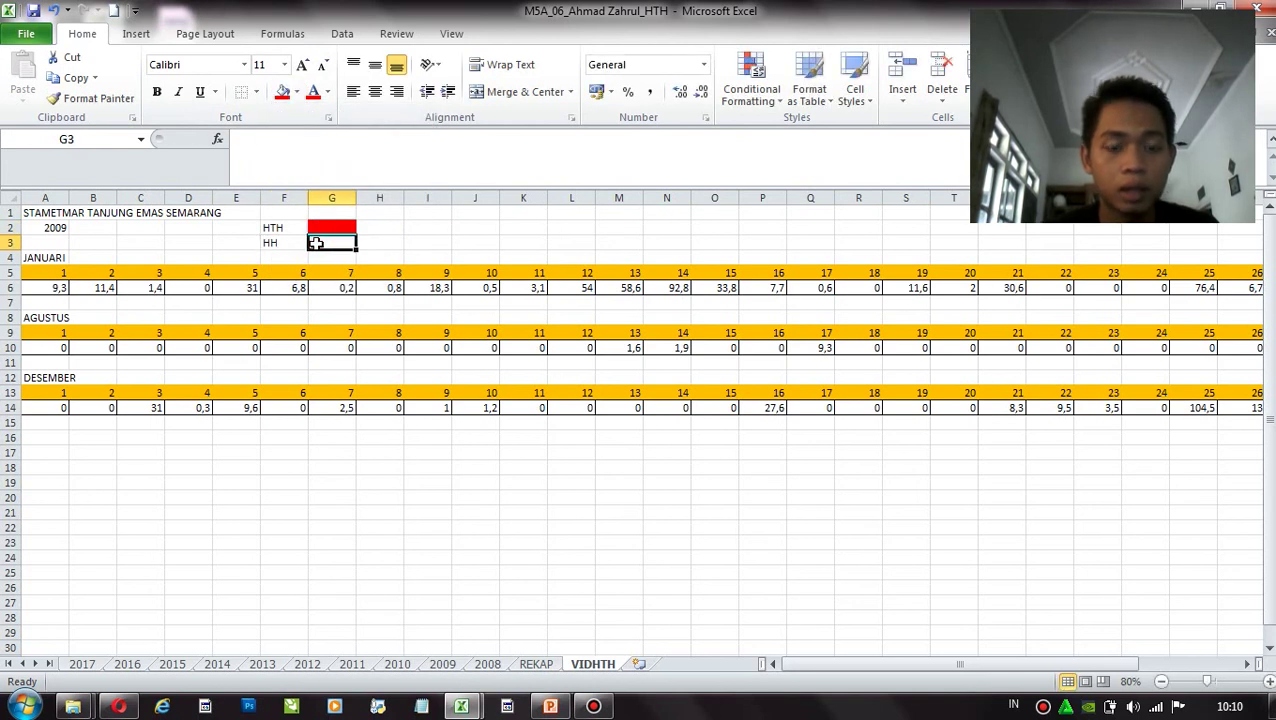
left_click(297, 92)
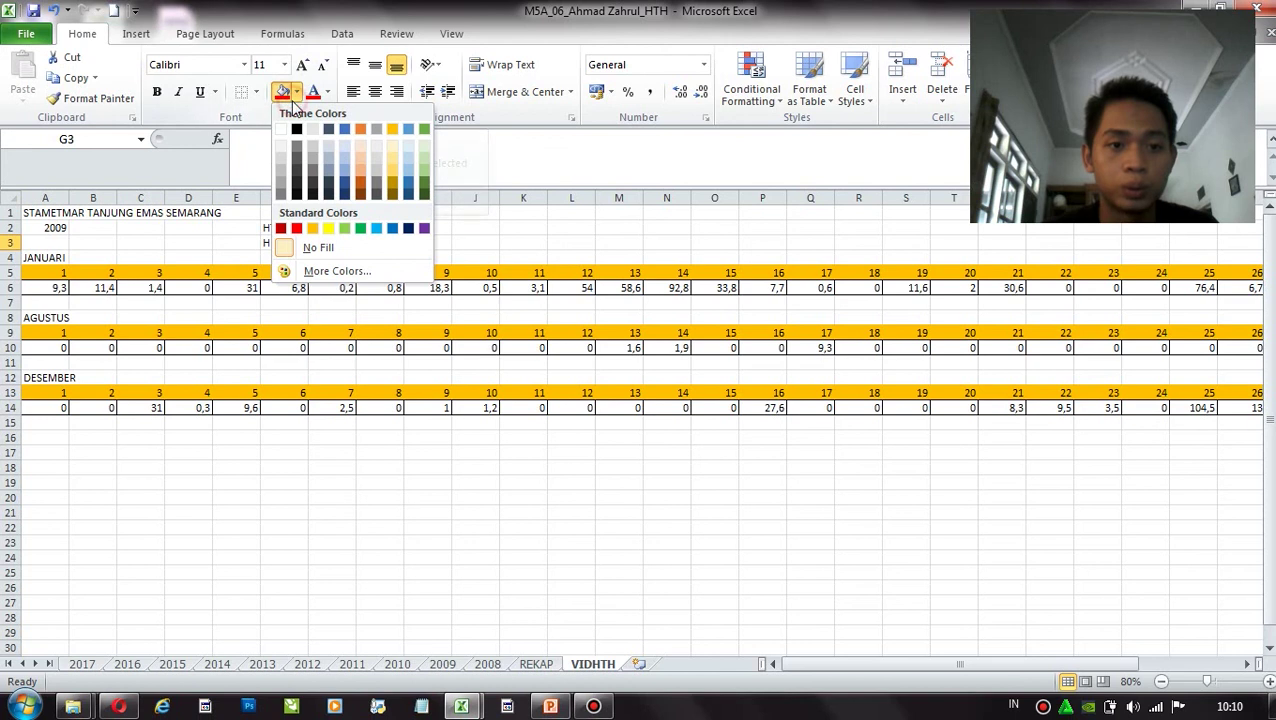
left_click(345, 131)
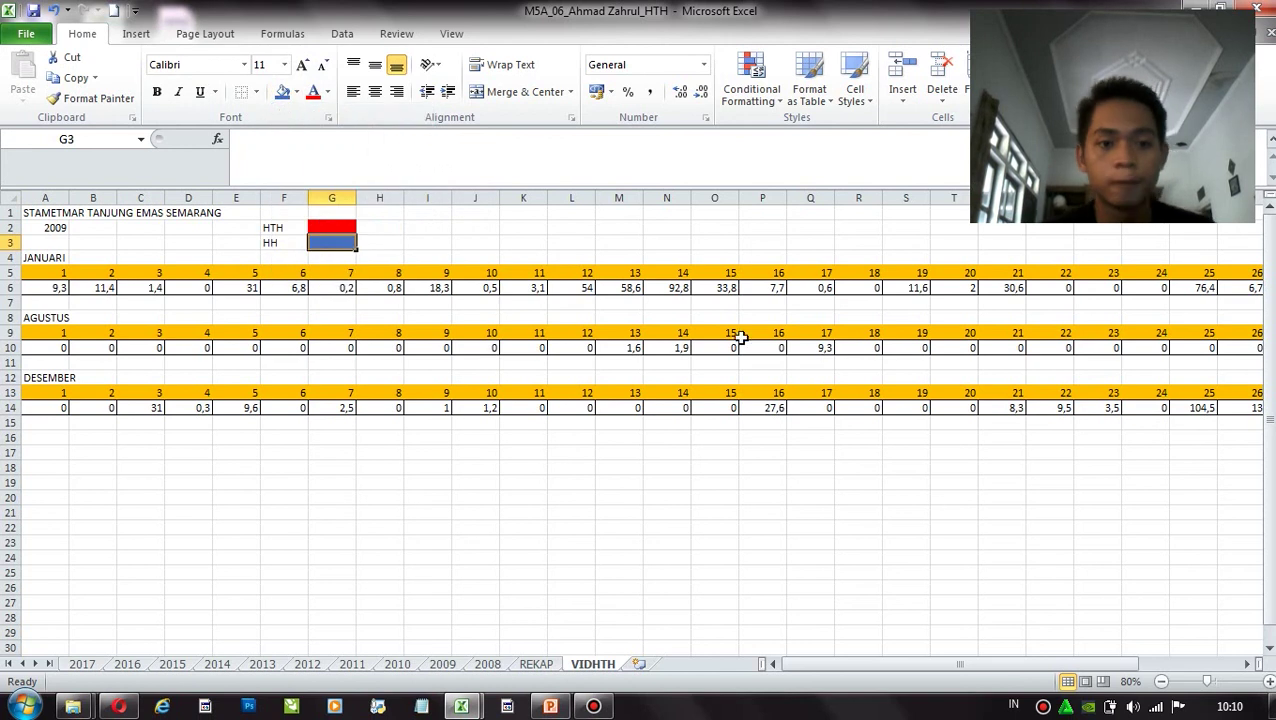
Mark 31 January as HH by filling its value cell AE6 with the legend's blue
left_click_drag(960, 664, 1233, 692)
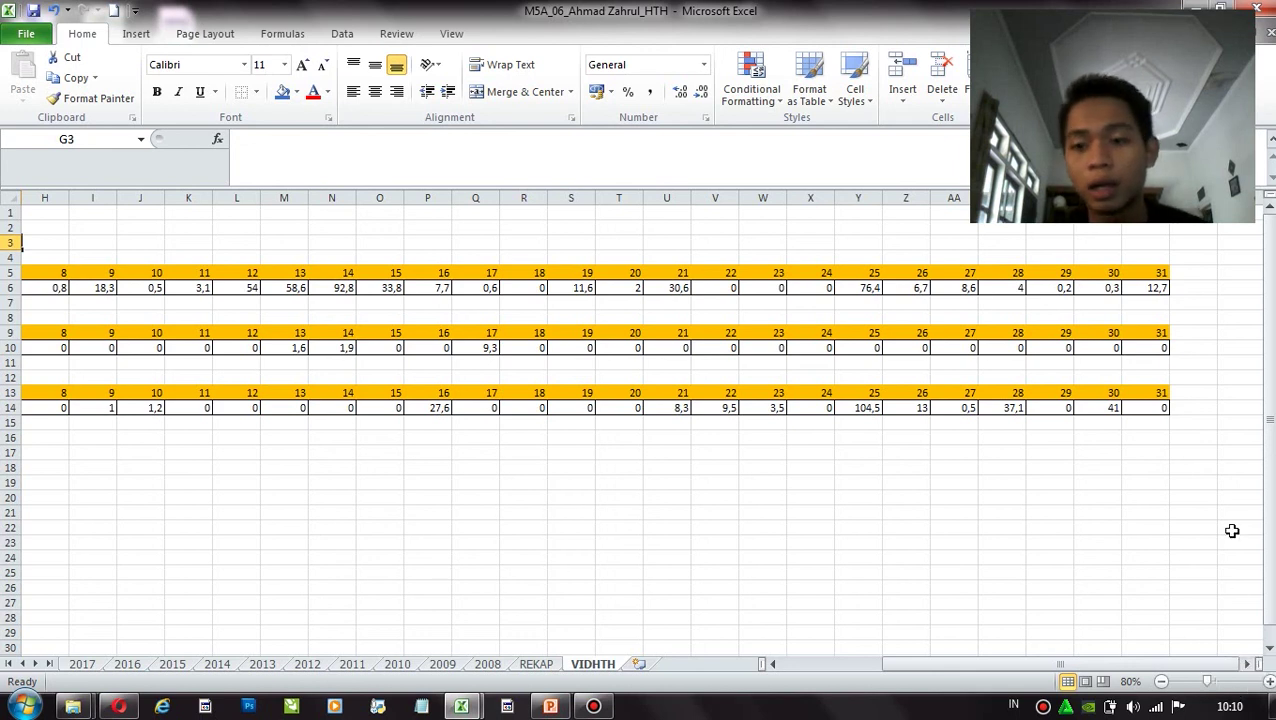
left_click(1142, 292)
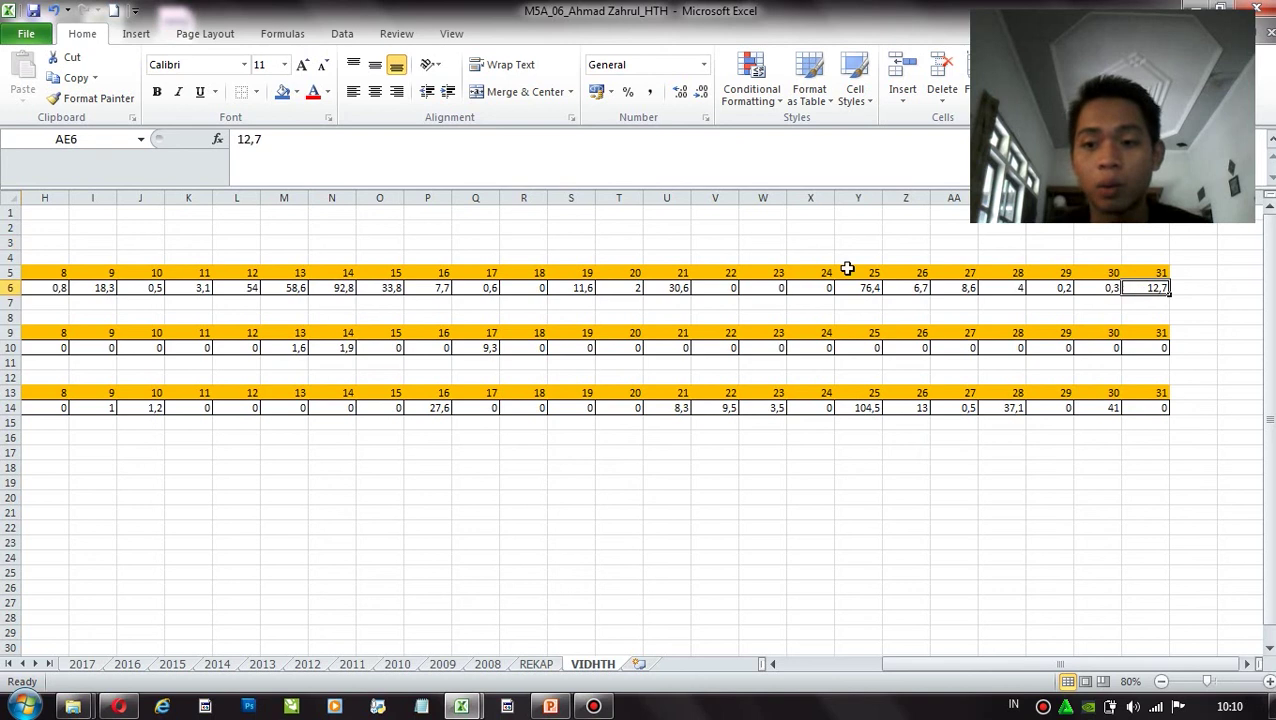
left_click(282, 92)
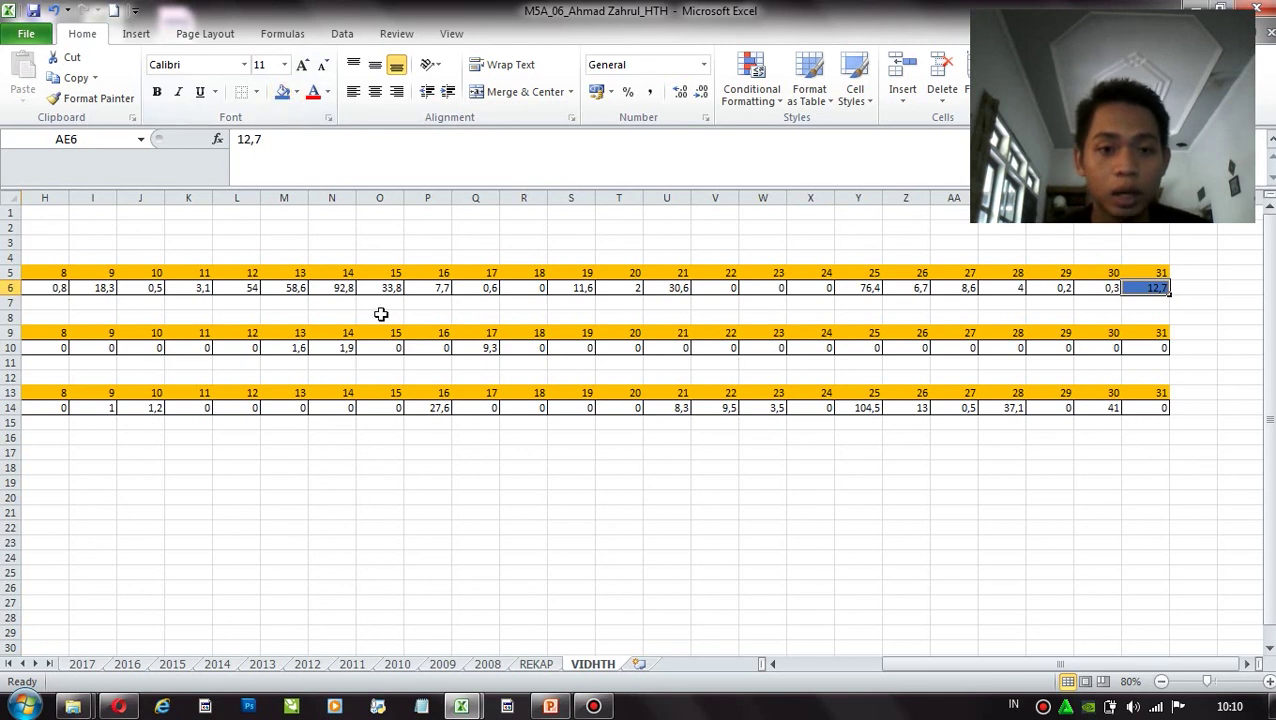
Mark 17 August (Q10) and 30 December (AD14) as HH by filling both value cells with the legend's blue
left_click(468, 345)
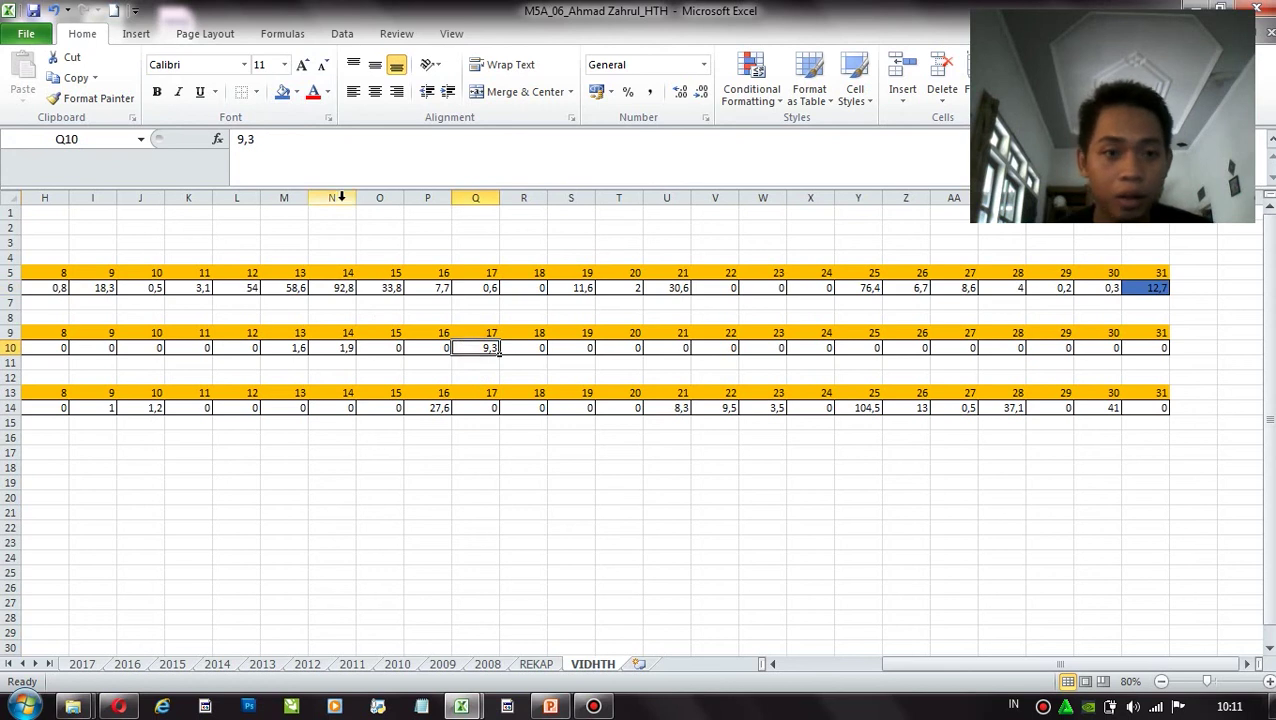
left_click(283, 91)
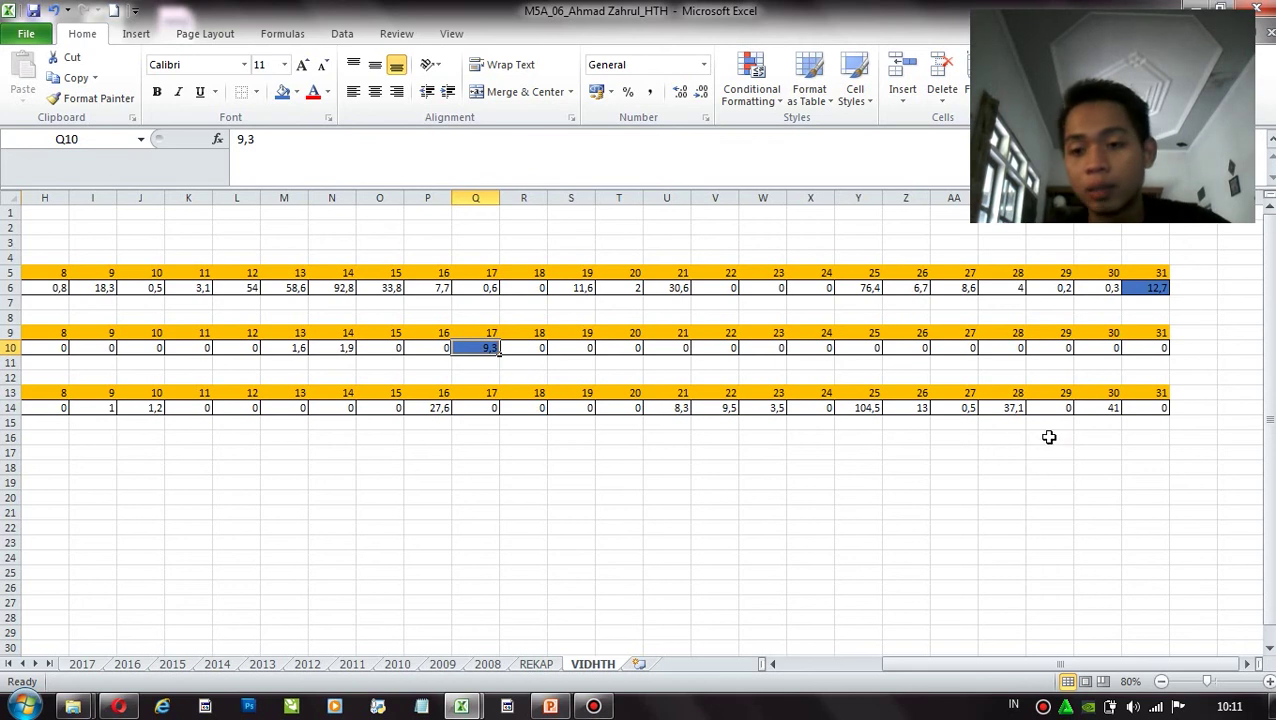
left_click(1102, 408, "ctrl")
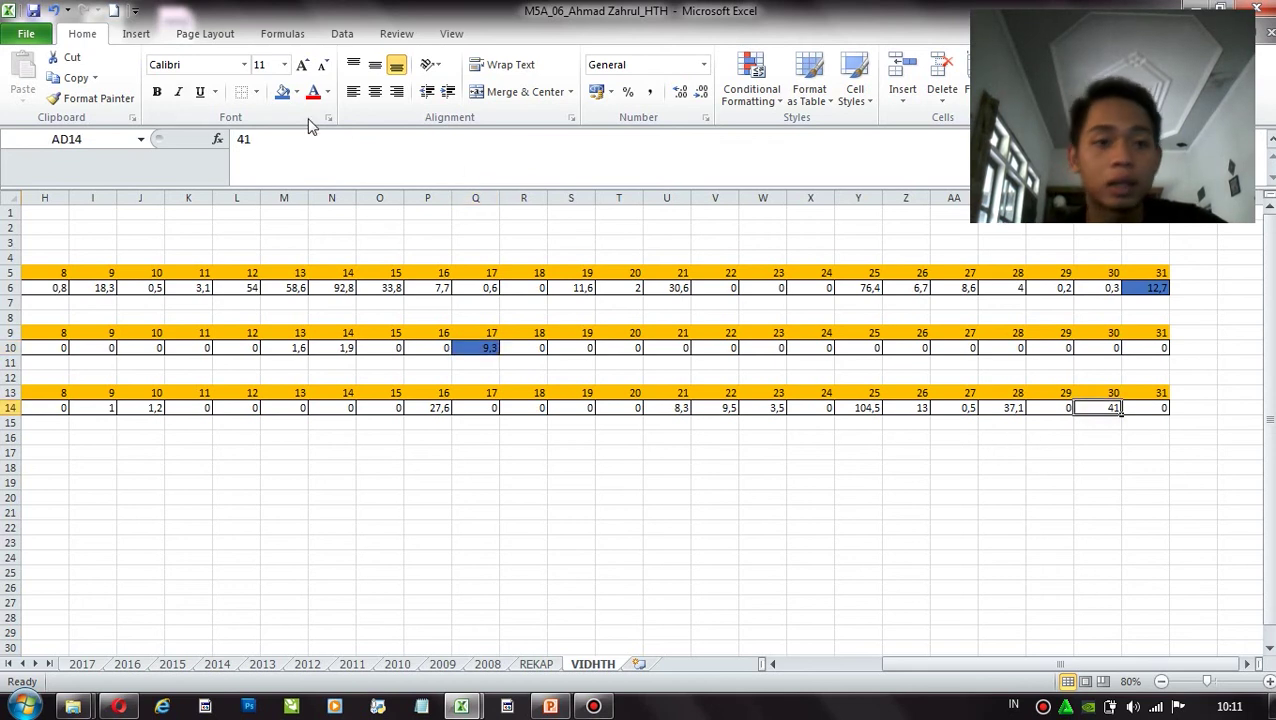
left_click(285, 94)
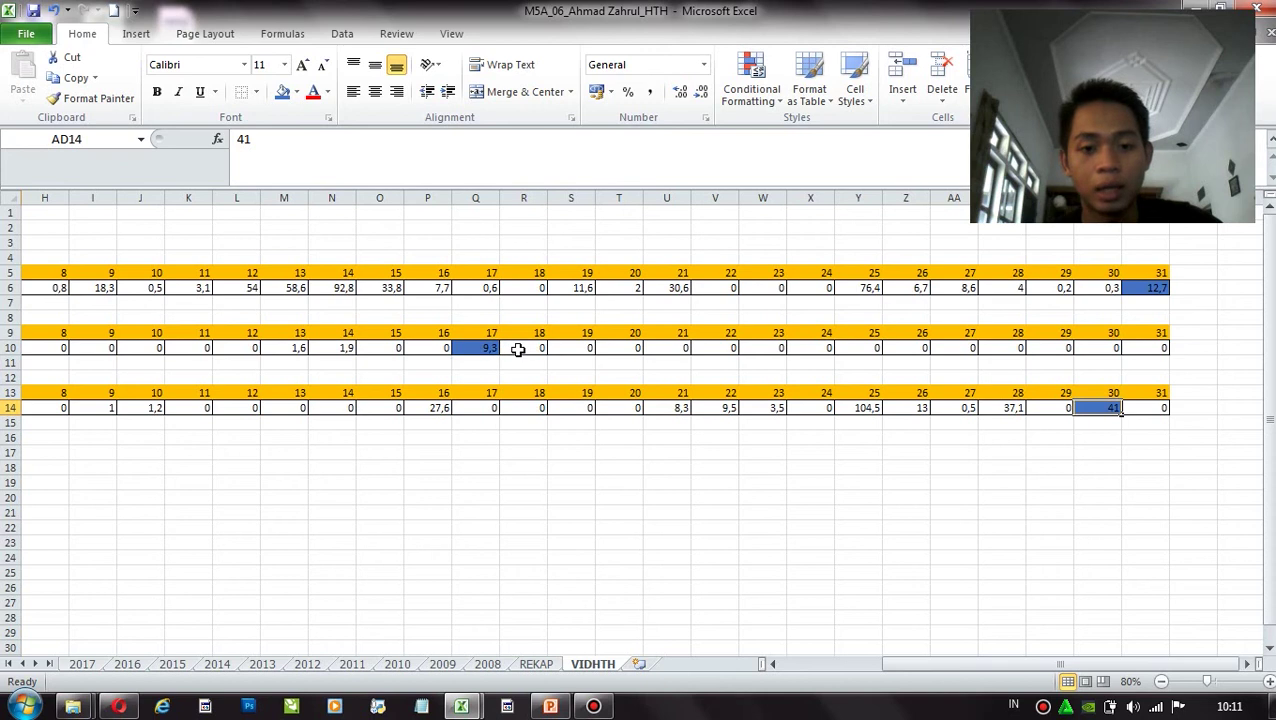
Mark 18 to 31 August (R10:AE10) and 31 December (AE14) as HTH by filling their value cells with the legend's red
left_click_drag(518, 349, 1150, 347)
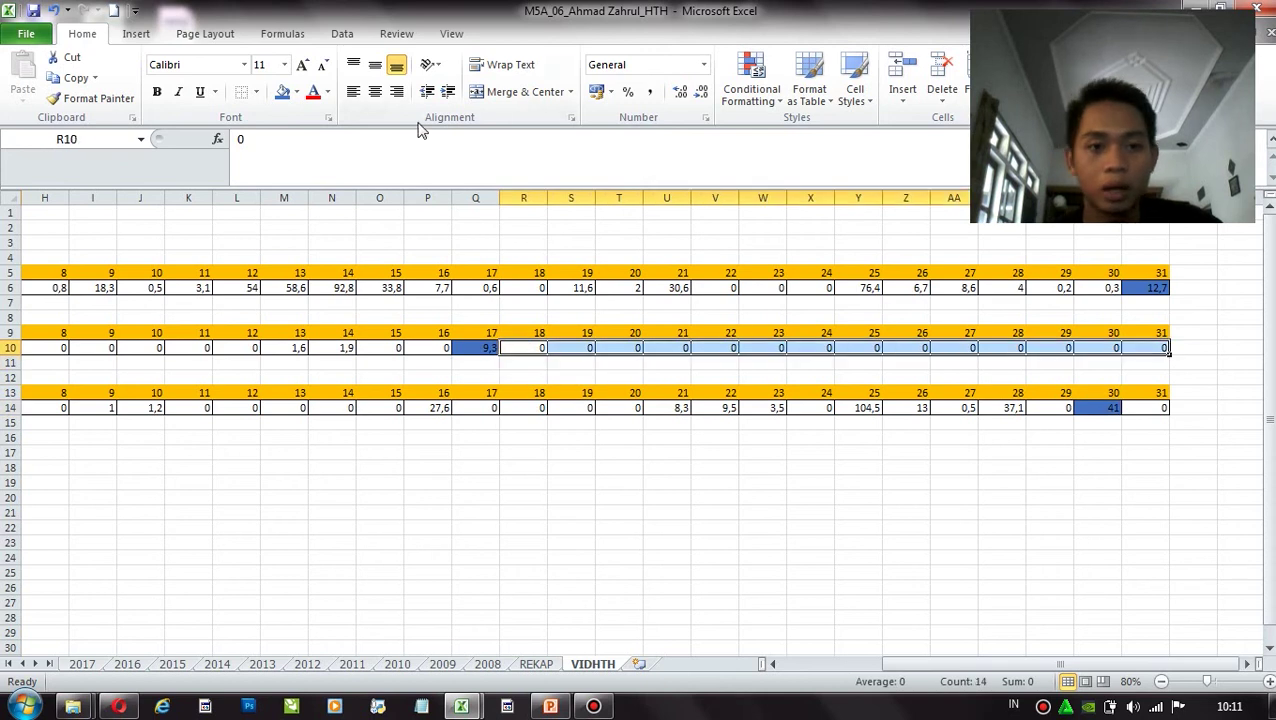
left_click(283, 91)
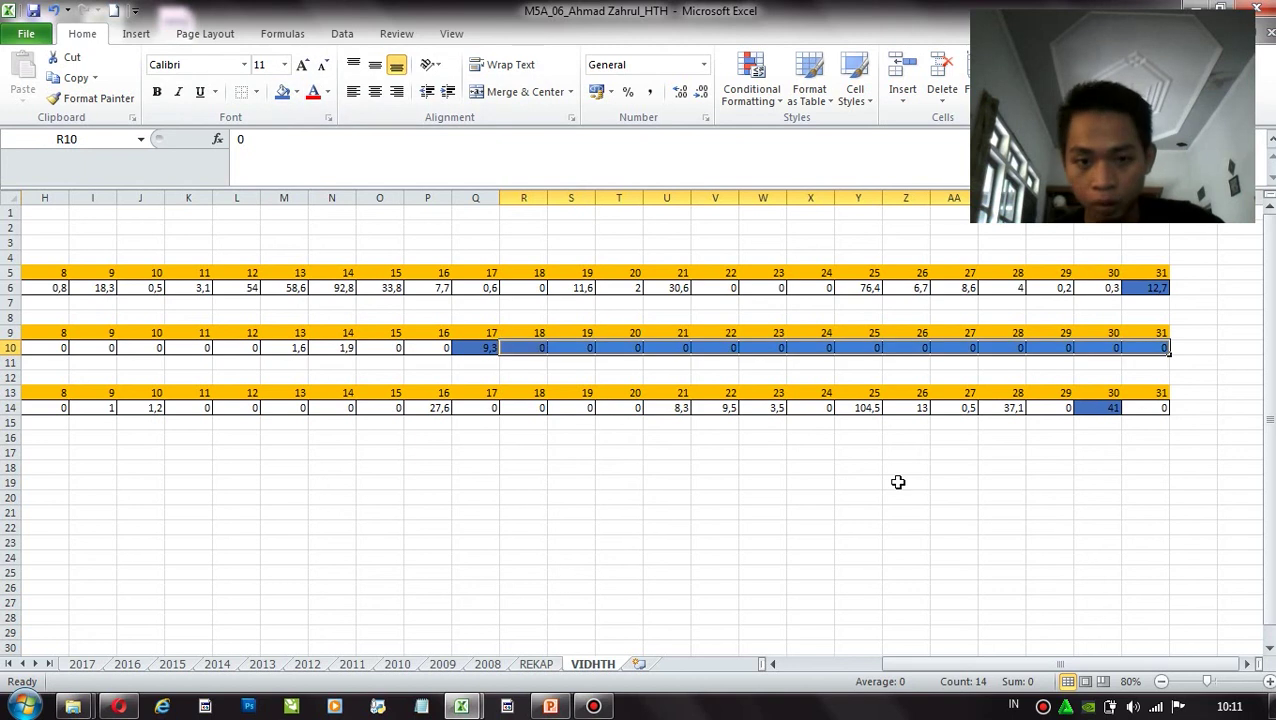
left_click(297, 92)
left_click(316, 247)
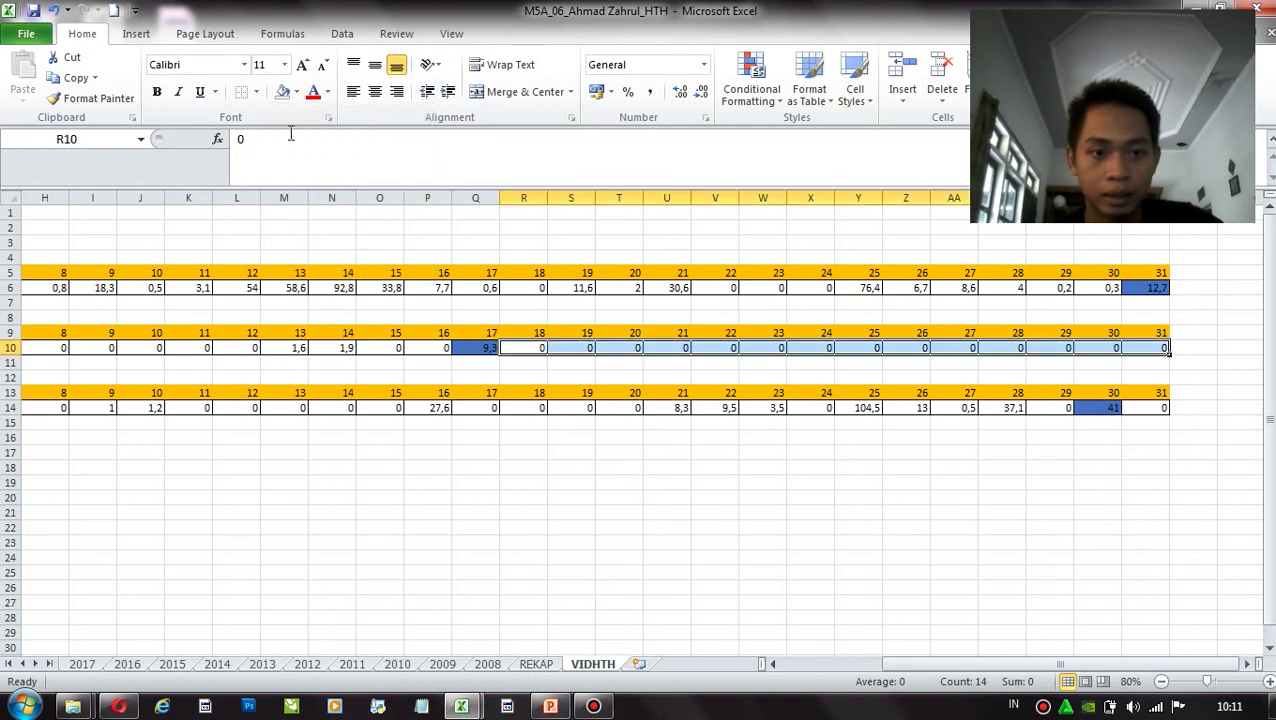
left_click(297, 92)
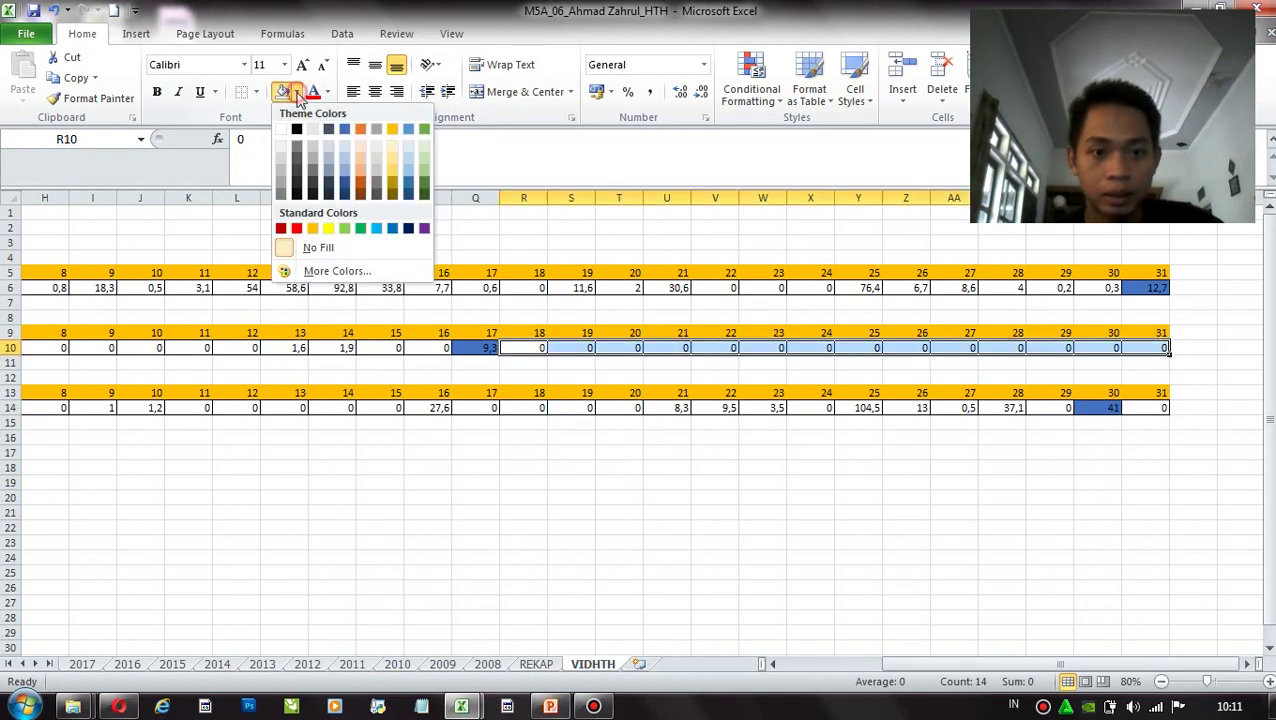
left_click(296, 228)
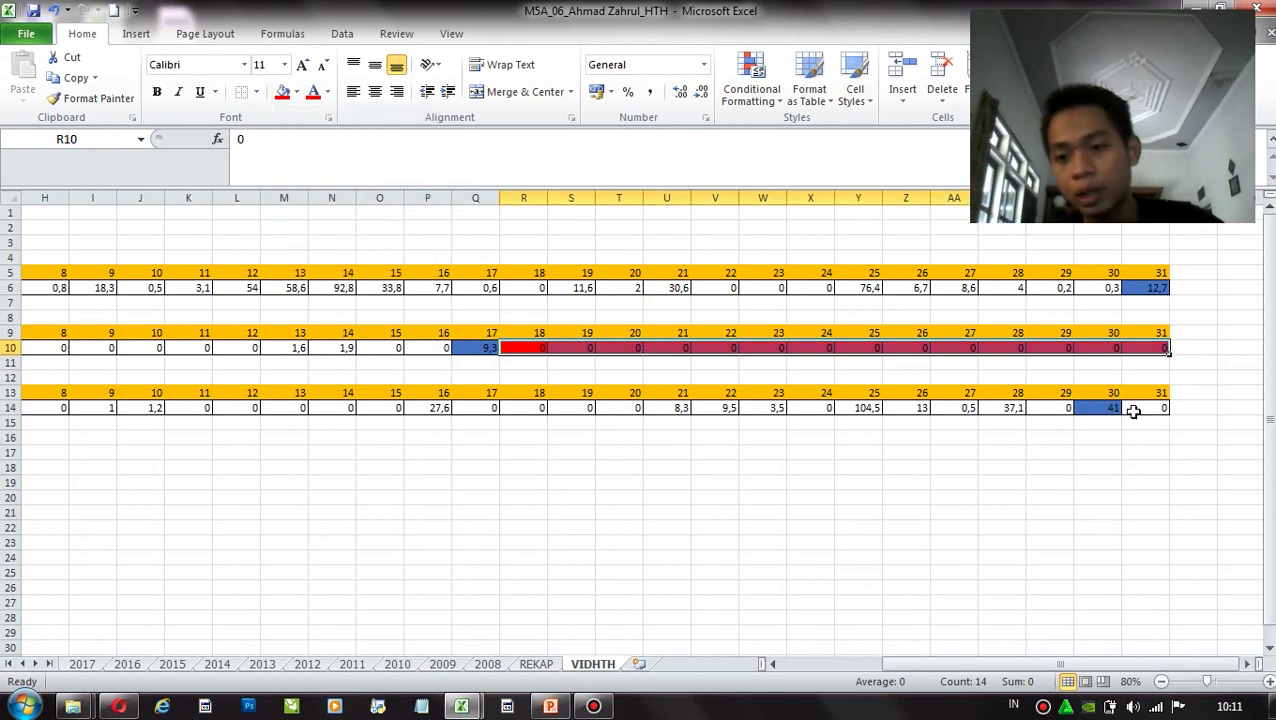
left_click(1133, 411)
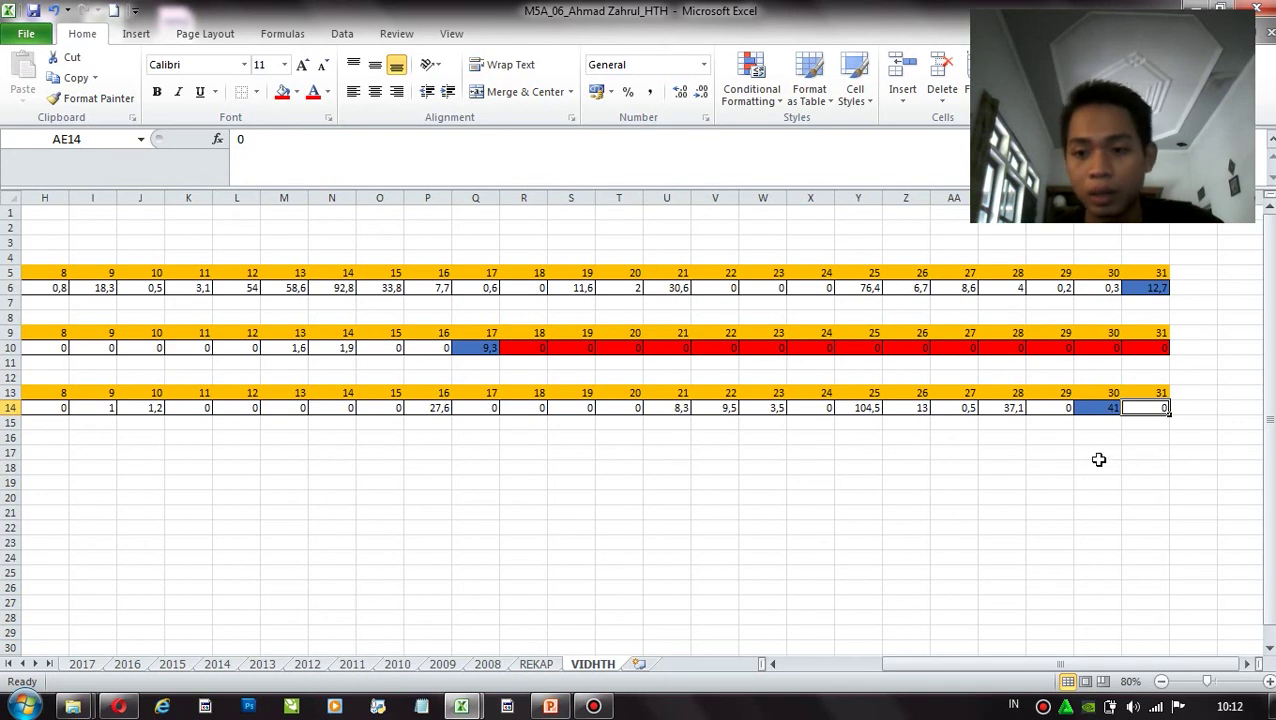
left_click(283, 93)
Enter the month labels JANUARI, AGUSTUS and DESEMBER in A16:A18 below the December values
left_click_drag(992, 669, 771, 681)
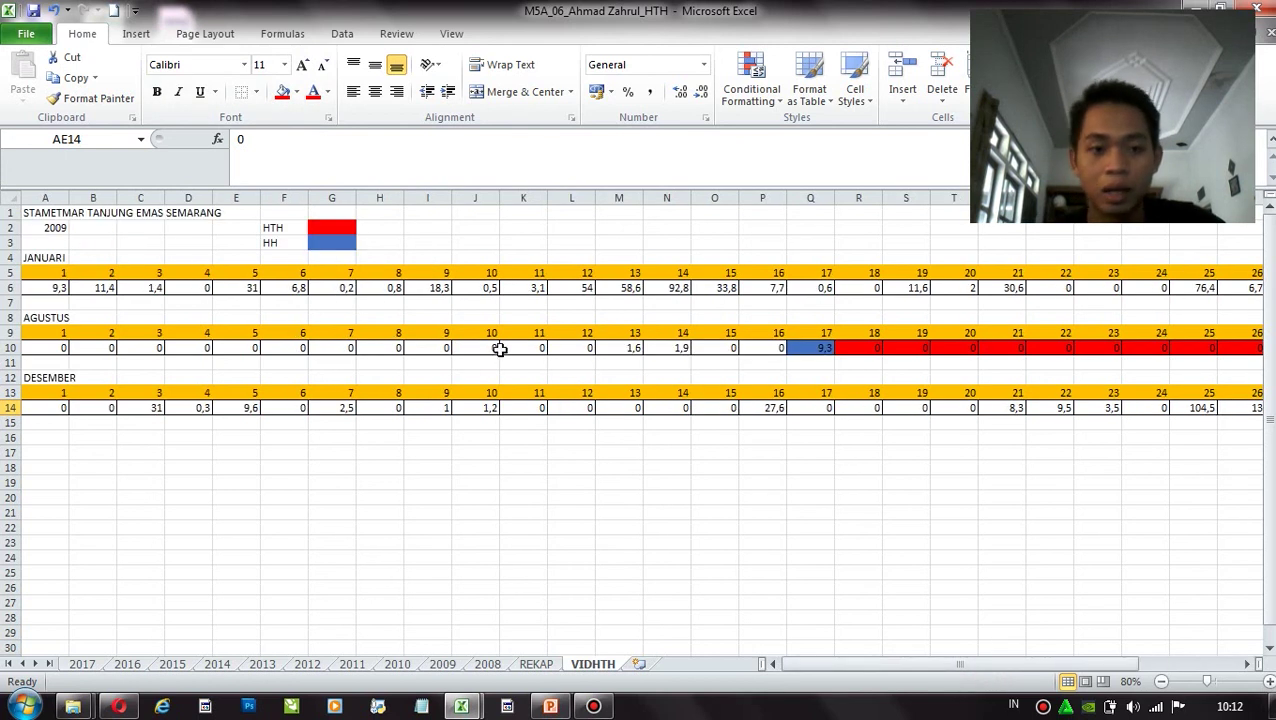
left_click(51, 444)
type("JANUARI")
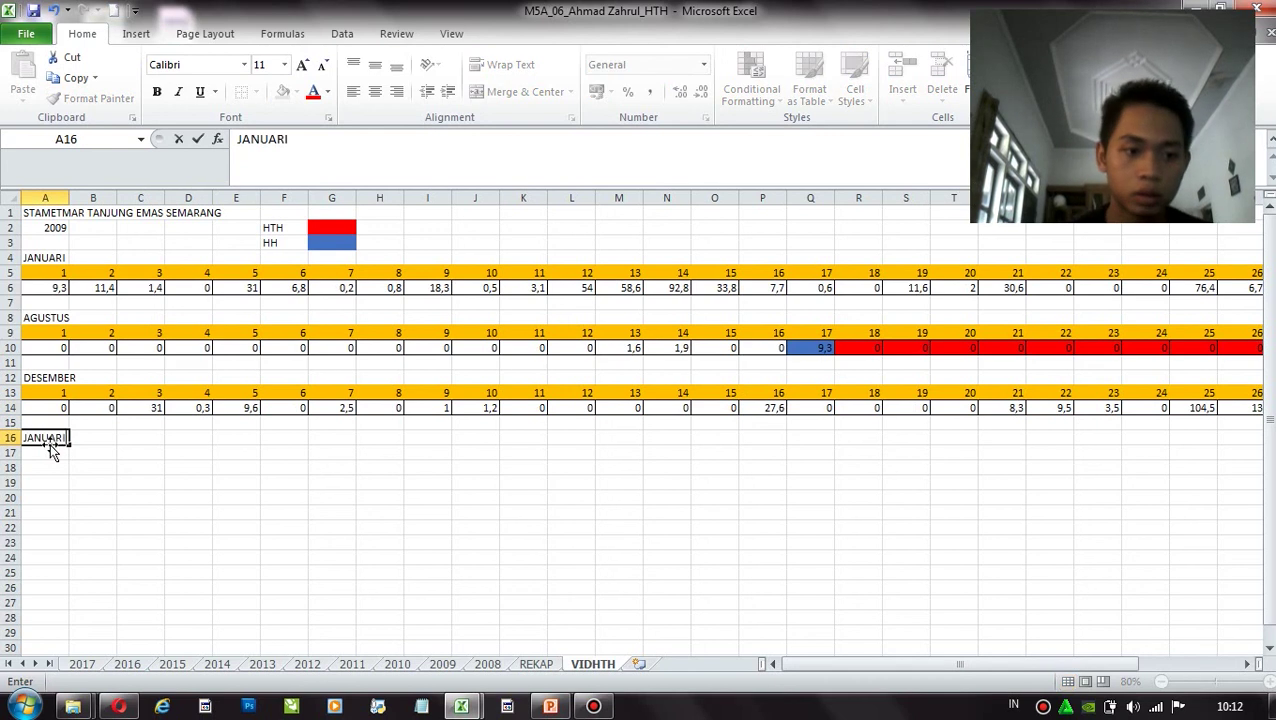
key("Return")
type("AGUS")
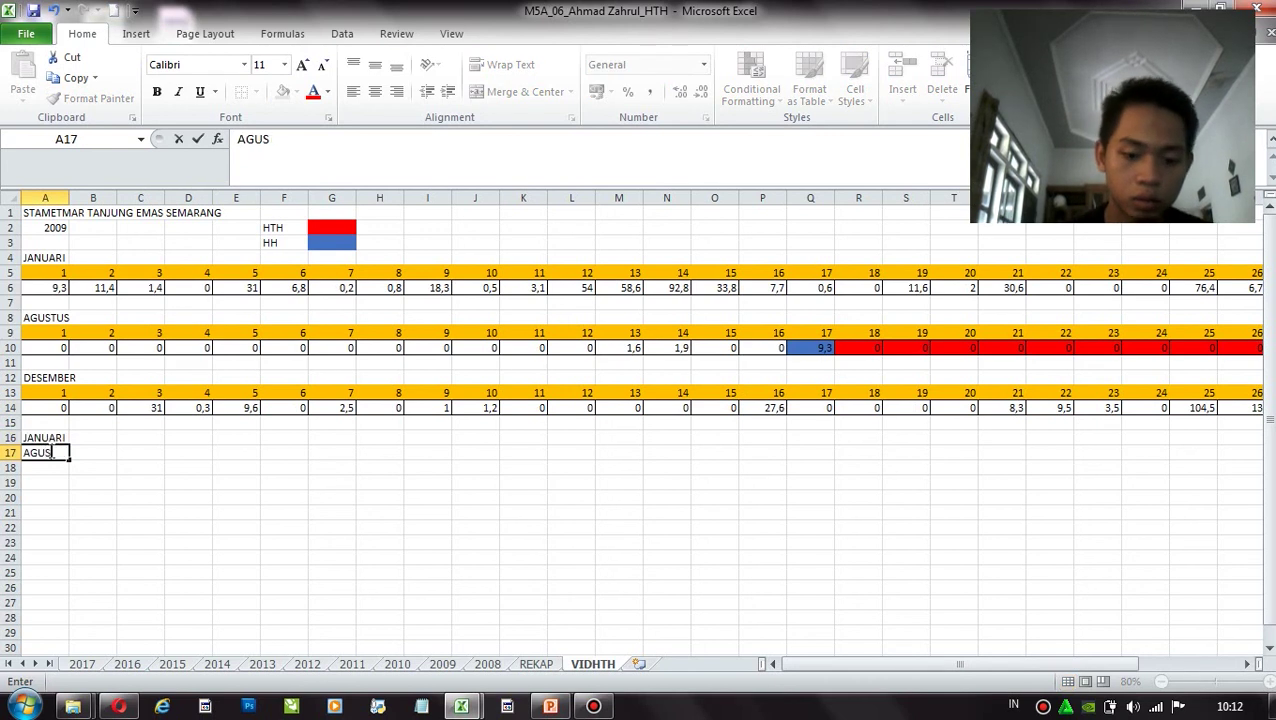
type("TUS")
left_click(51, 481)
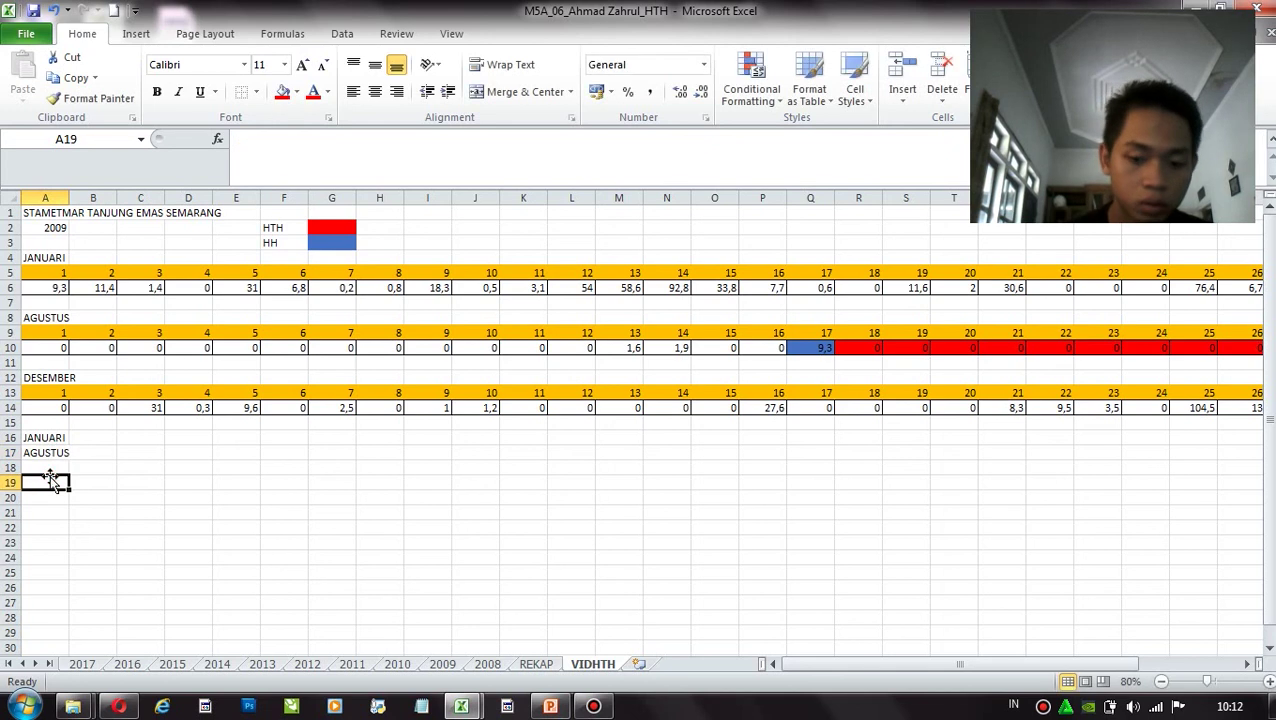
left_click(47, 467)
type("DESEMBER")
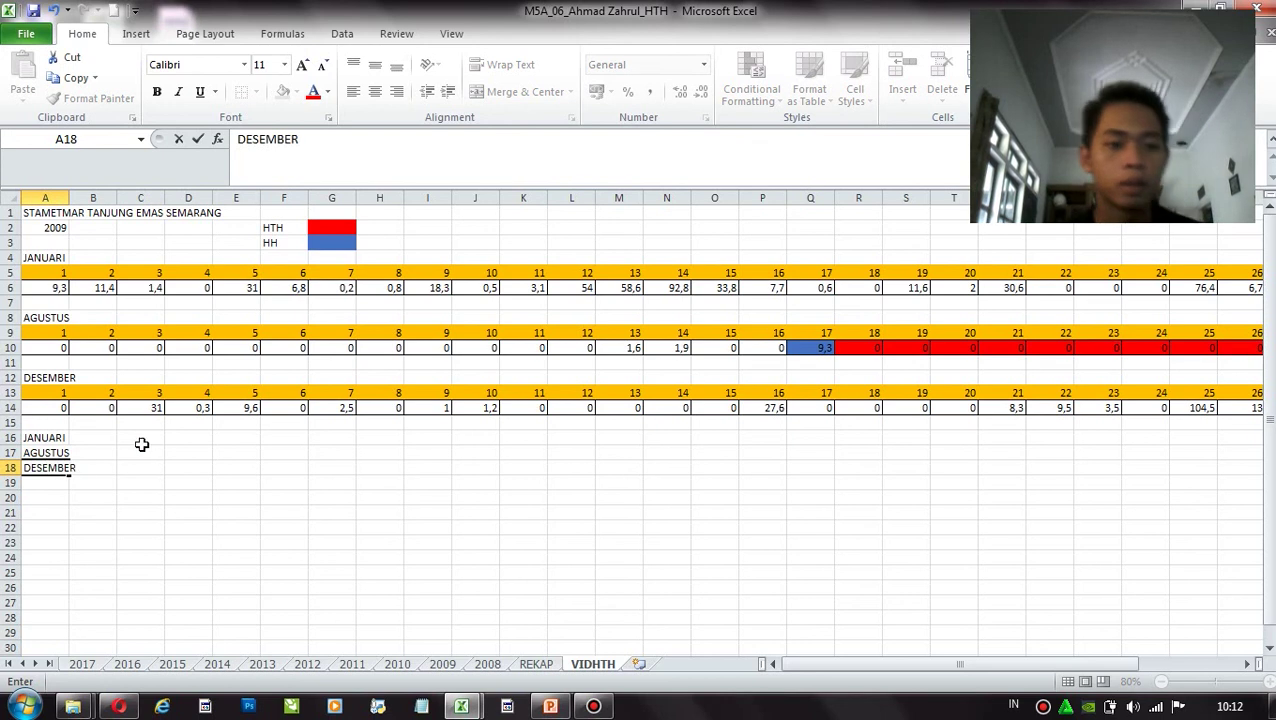
Enter the HTH day counts beside the month labels: 0 for January, 14 for August and 1 for December in C16:C18
left_click(138, 438)
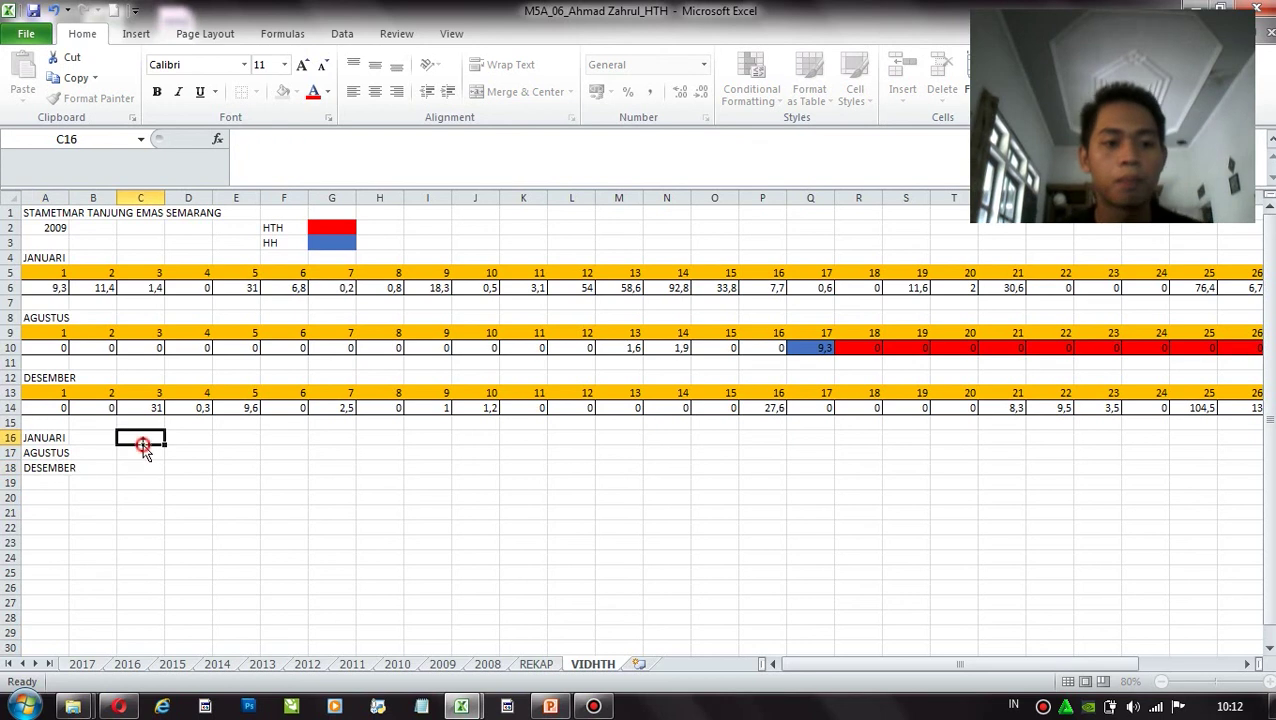
left_click_drag(838, 664, 790, 690)
type("0")
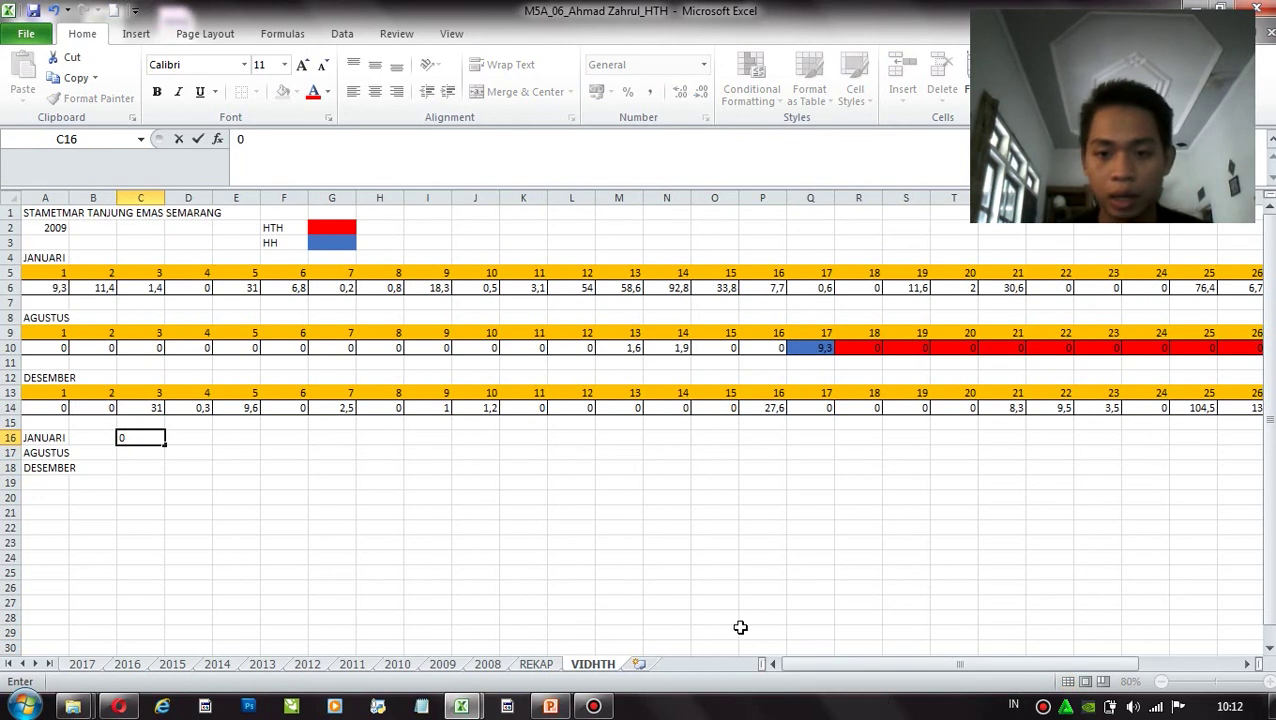
mouse_move(849, 664)
left_mouse_down()
mouse_move(926, 664)
mouse_move(835, 672)
left_mouse_up()
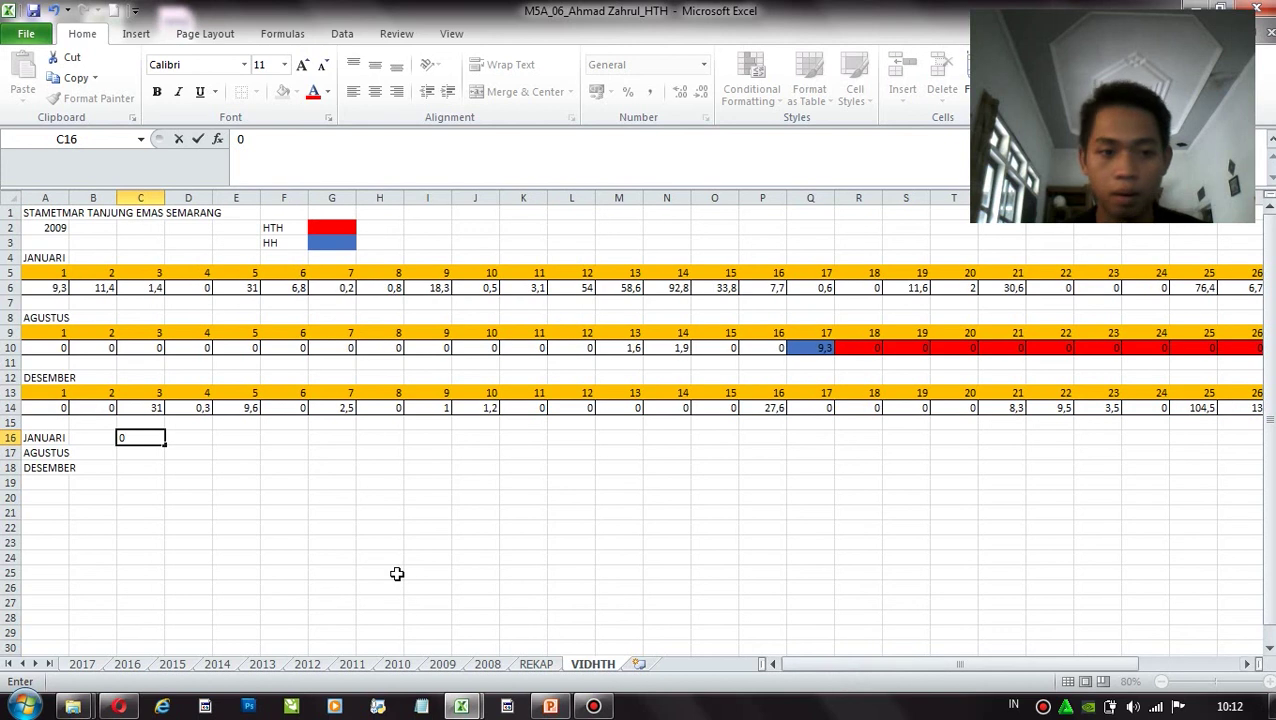
left_click(150, 455)
type("14")
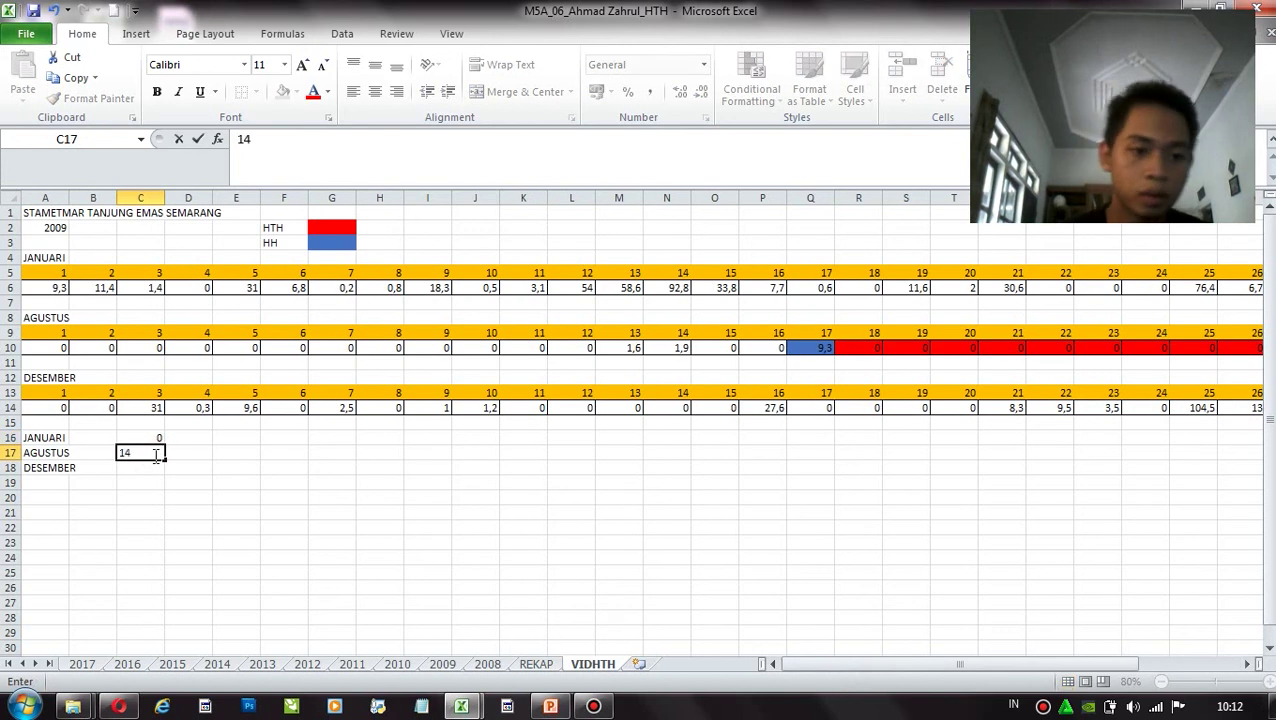
left_click(152, 465)
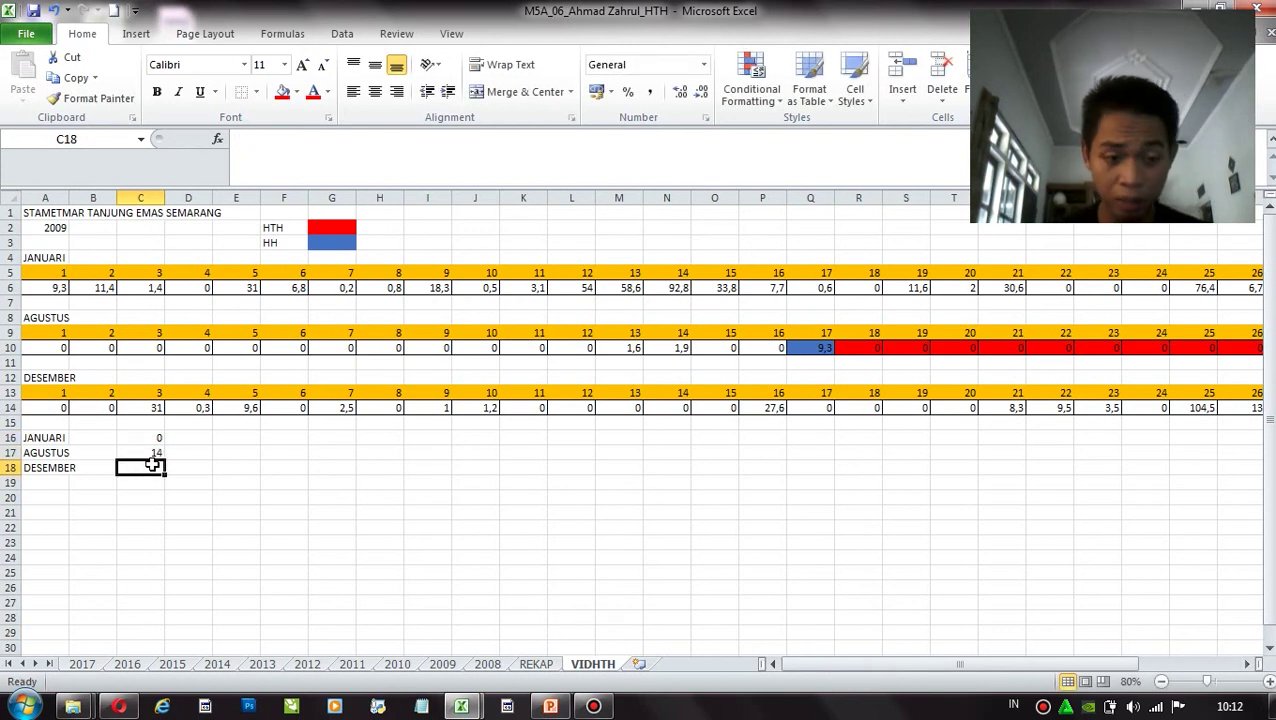
type("1")
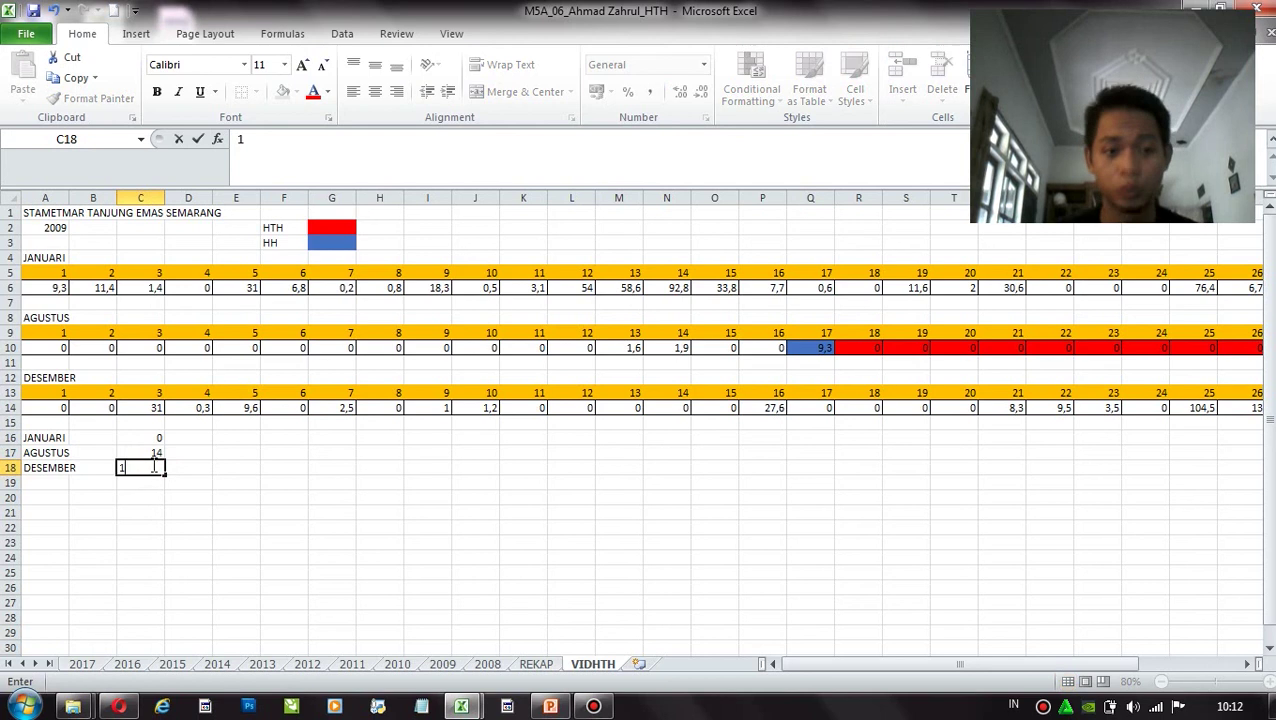
left_click(225, 468)
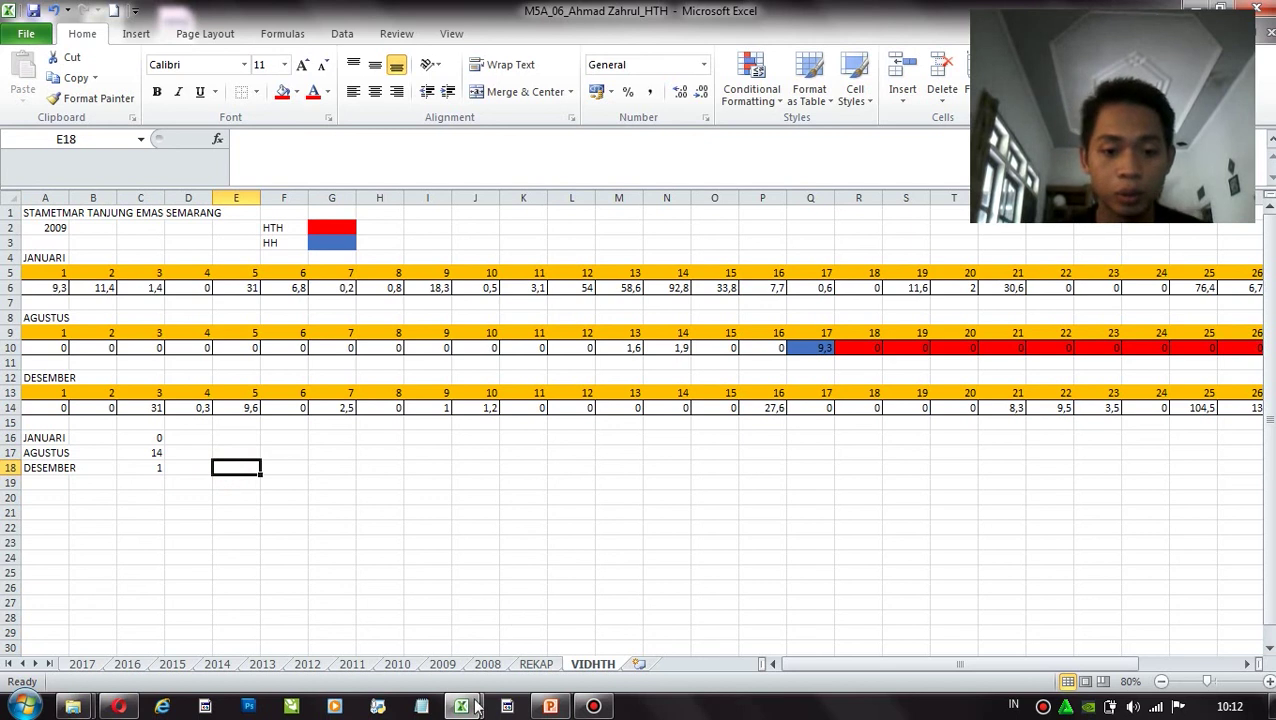
Look through the monthly rainfall charts on Sheet3 of the VPI7 workbook and minimize the workbook
mouse_move(461, 704)
left_click(531, 623)
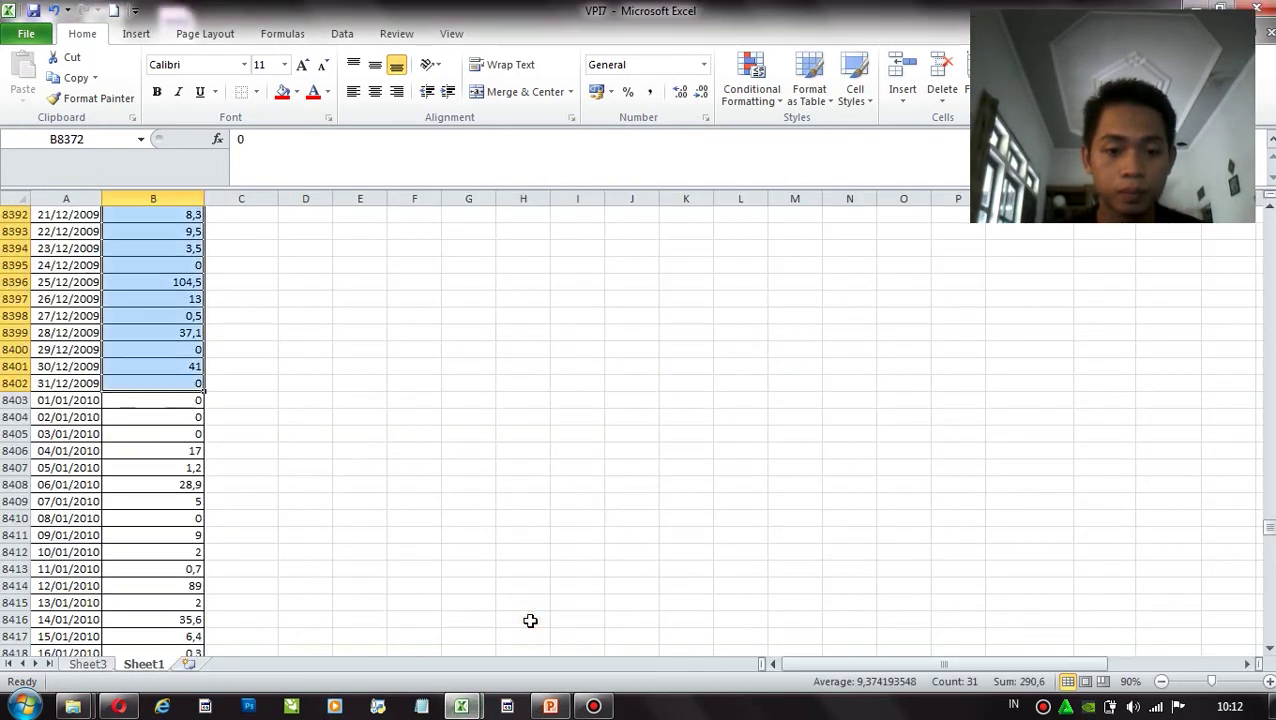
left_click(100, 664)
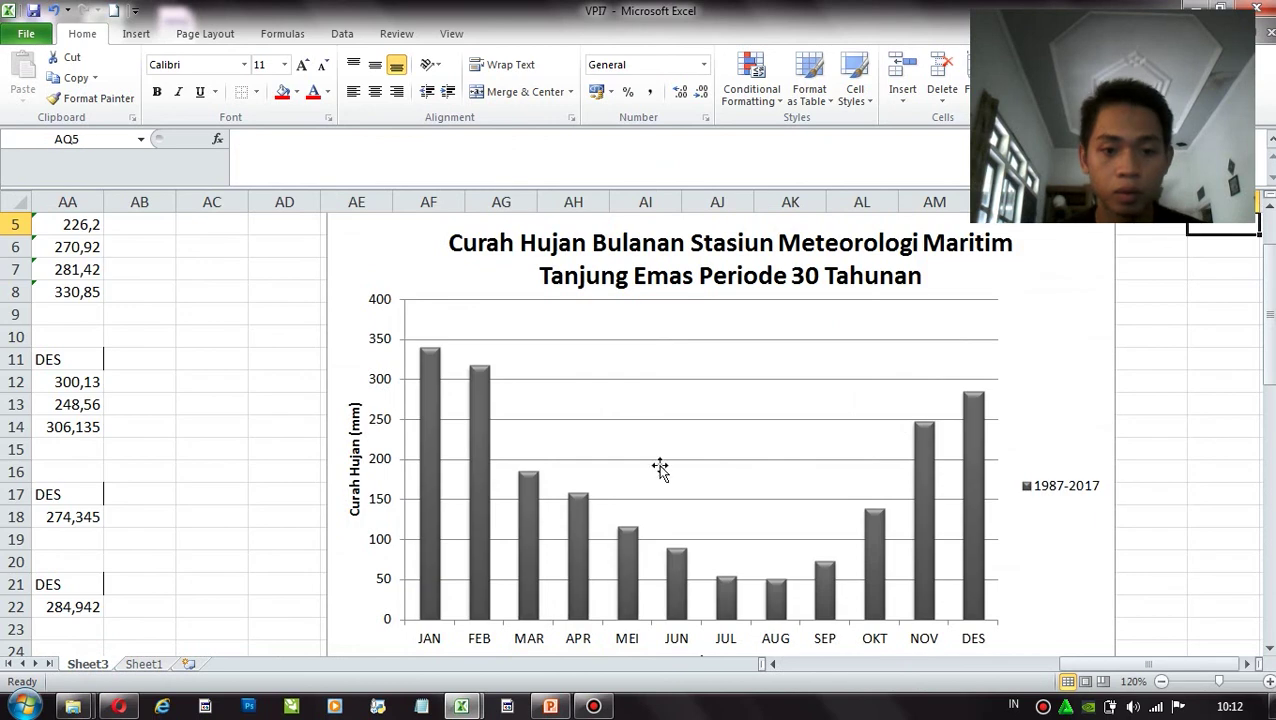
left_click_drag(1270, 330, 1258, 562)
left_click_drag(1158, 667, 903, 667)
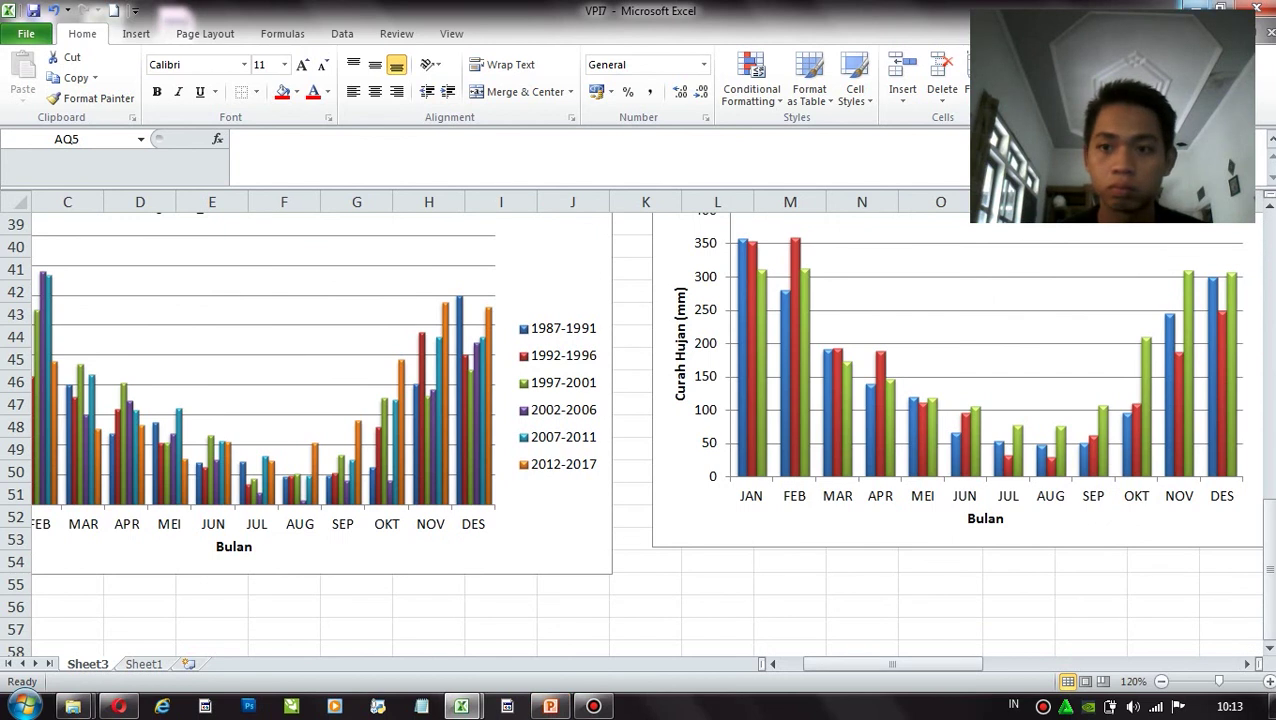
left_click(1196, 8)
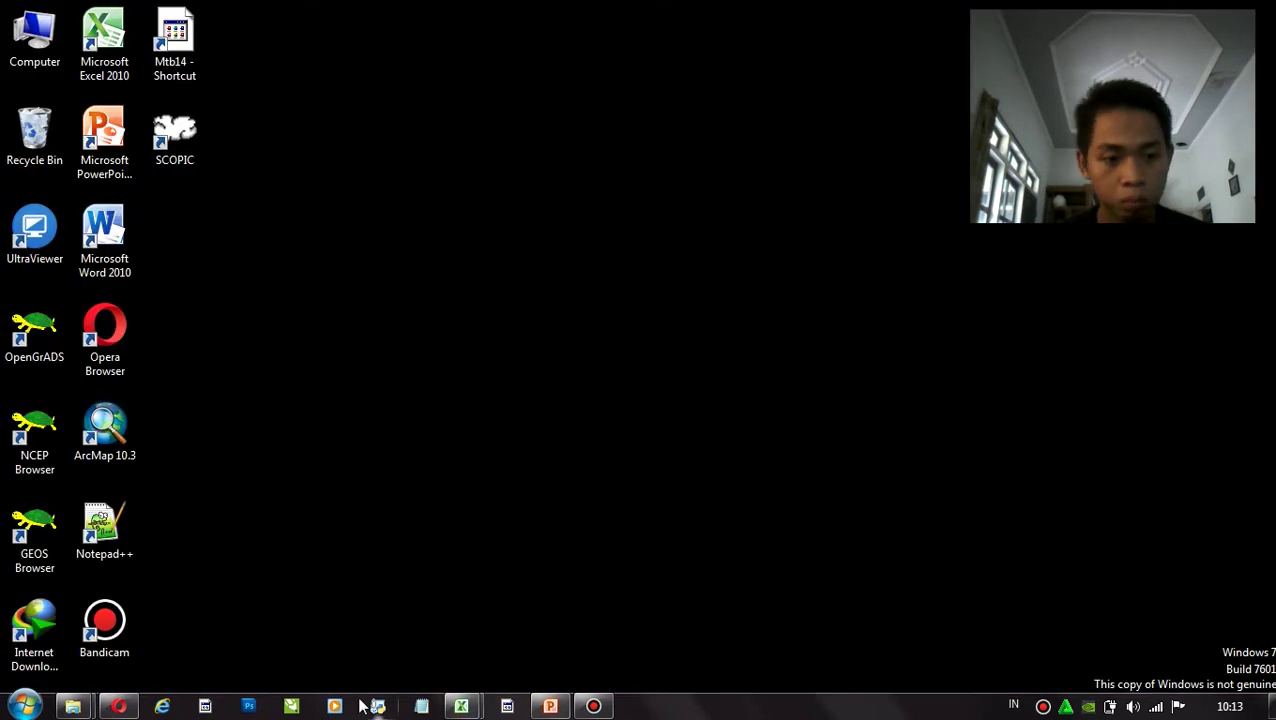
Try pasting the HTH length criteria (D40:E47) from the REKAP sheet at F16 of VIDHTH and clear the pasted text
mouse_move(467, 707)
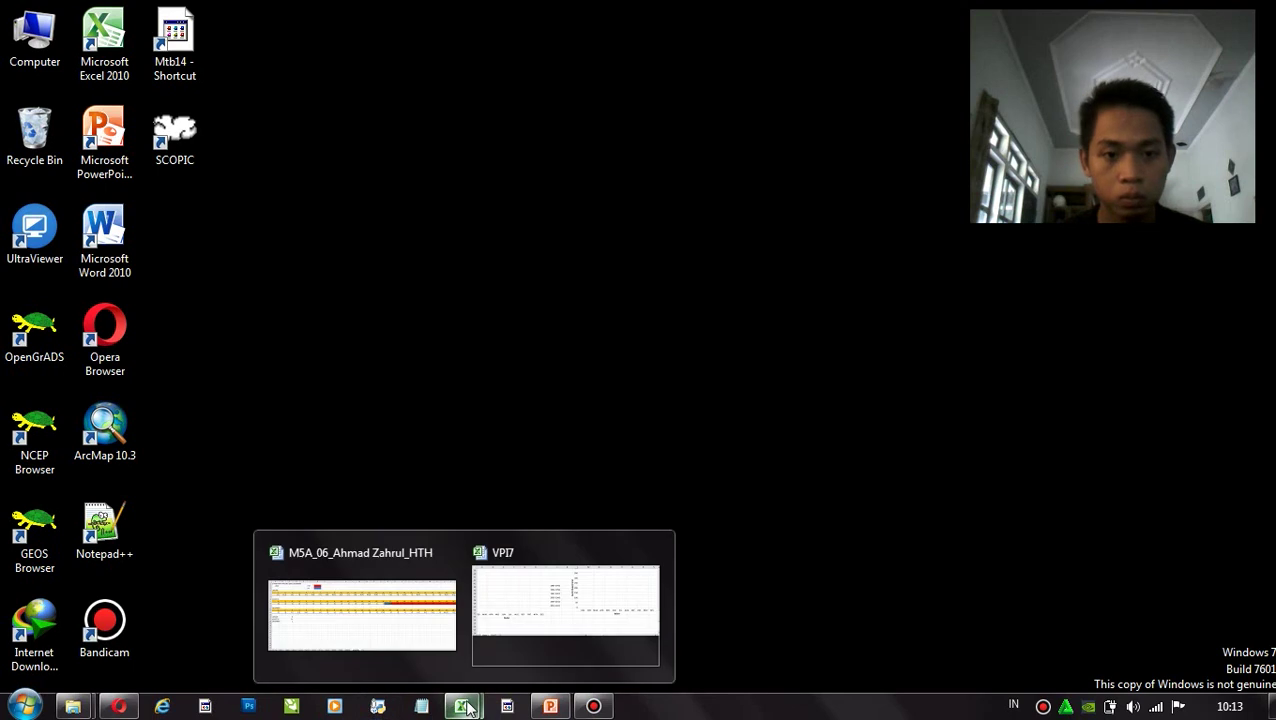
left_click(427, 640)
left_click(535, 665)
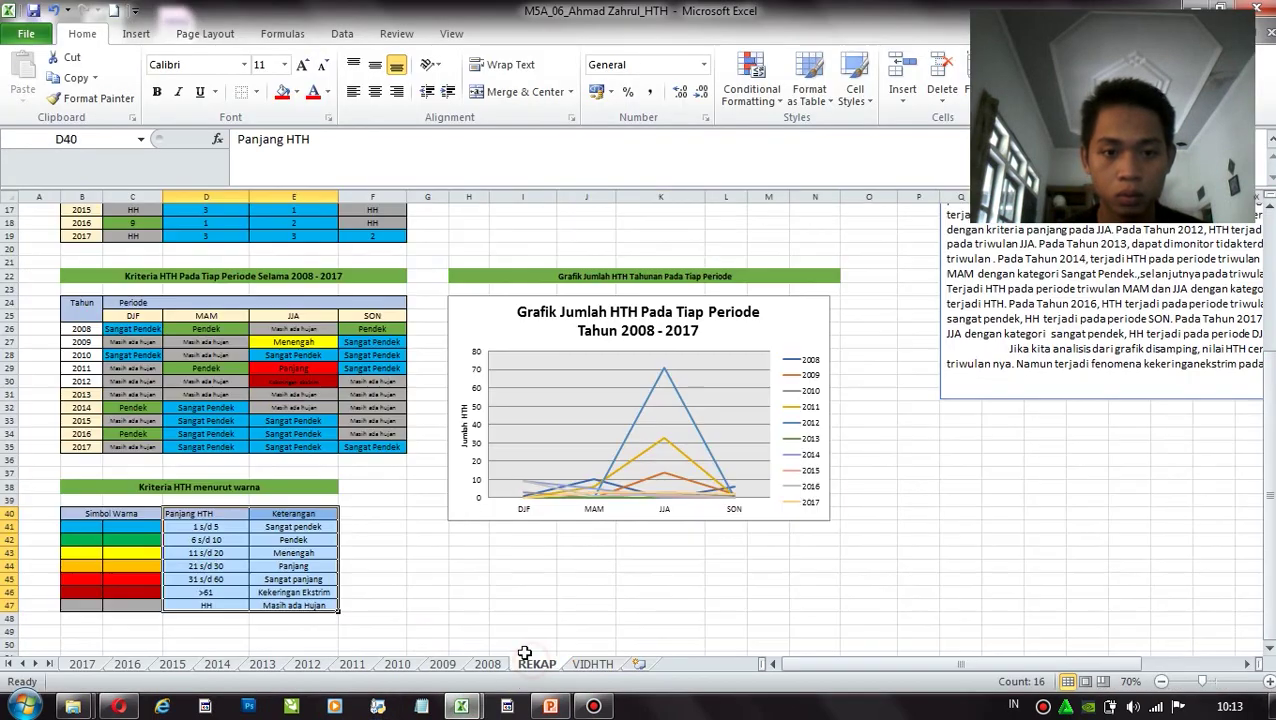
left_click_drag(204, 513, 286, 605)
key("ctrl+c")
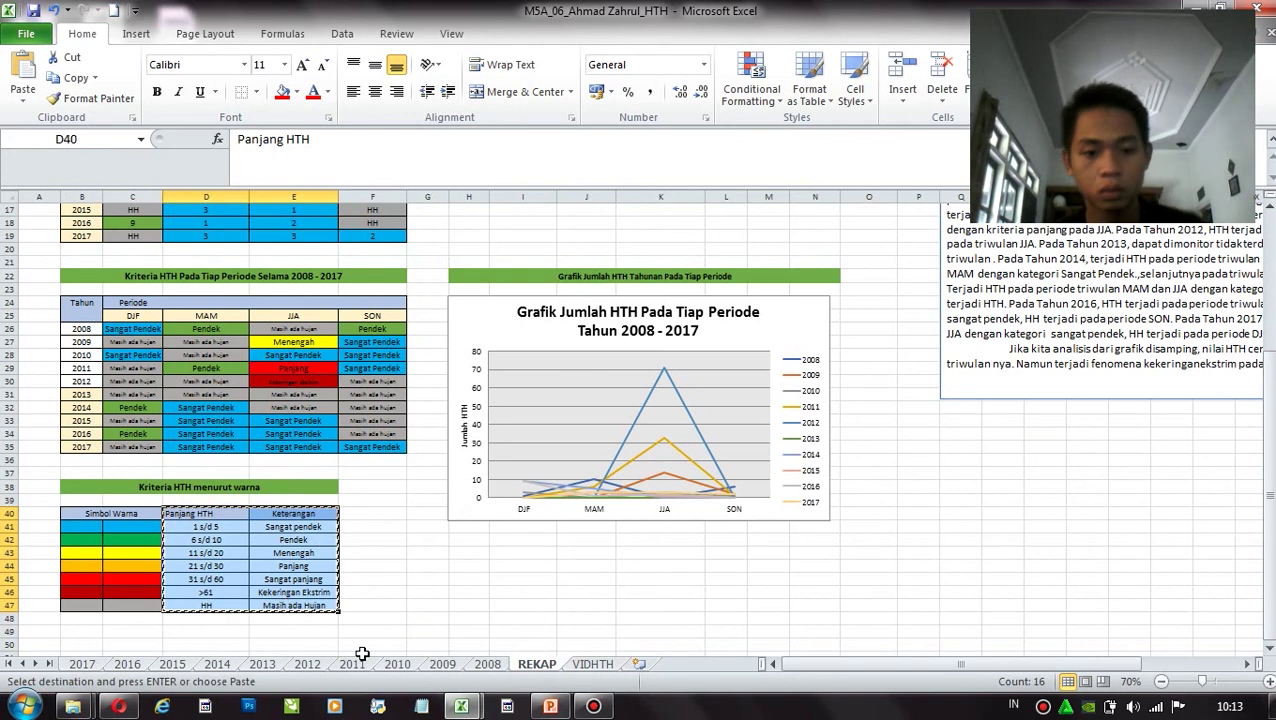
left_click(580, 667)
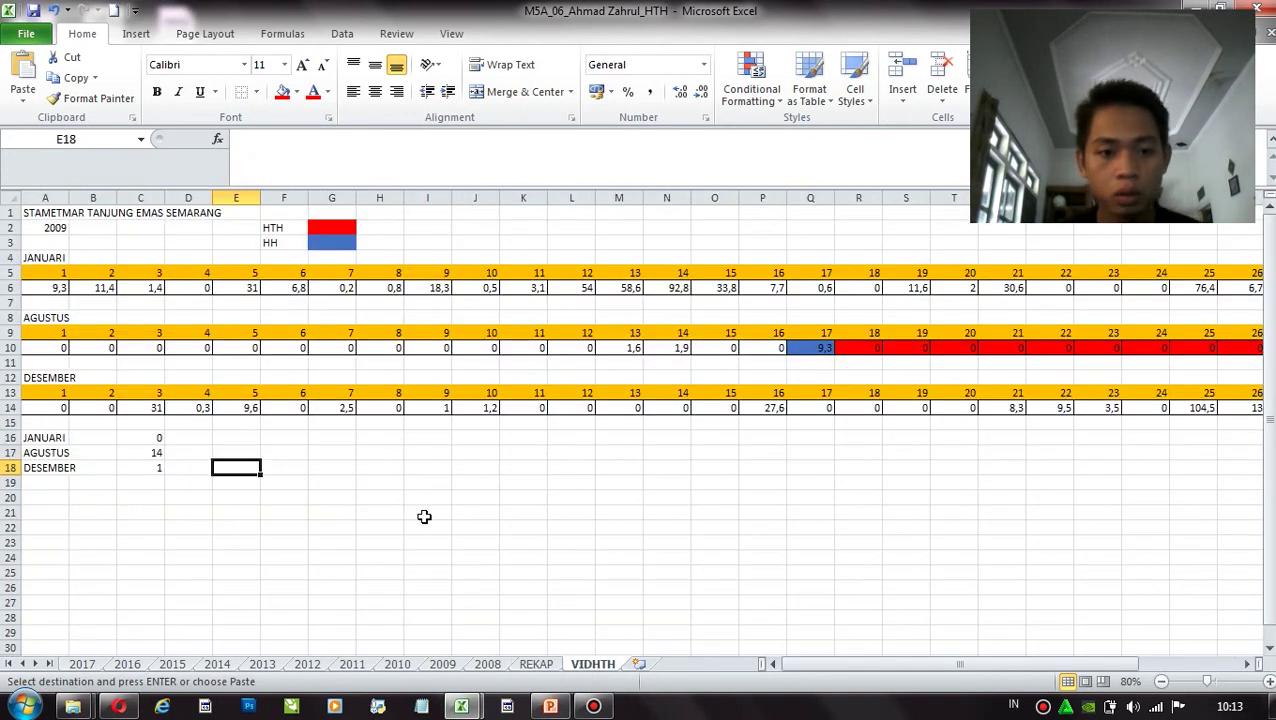
left_click(303, 437)
key("ctrl+v")
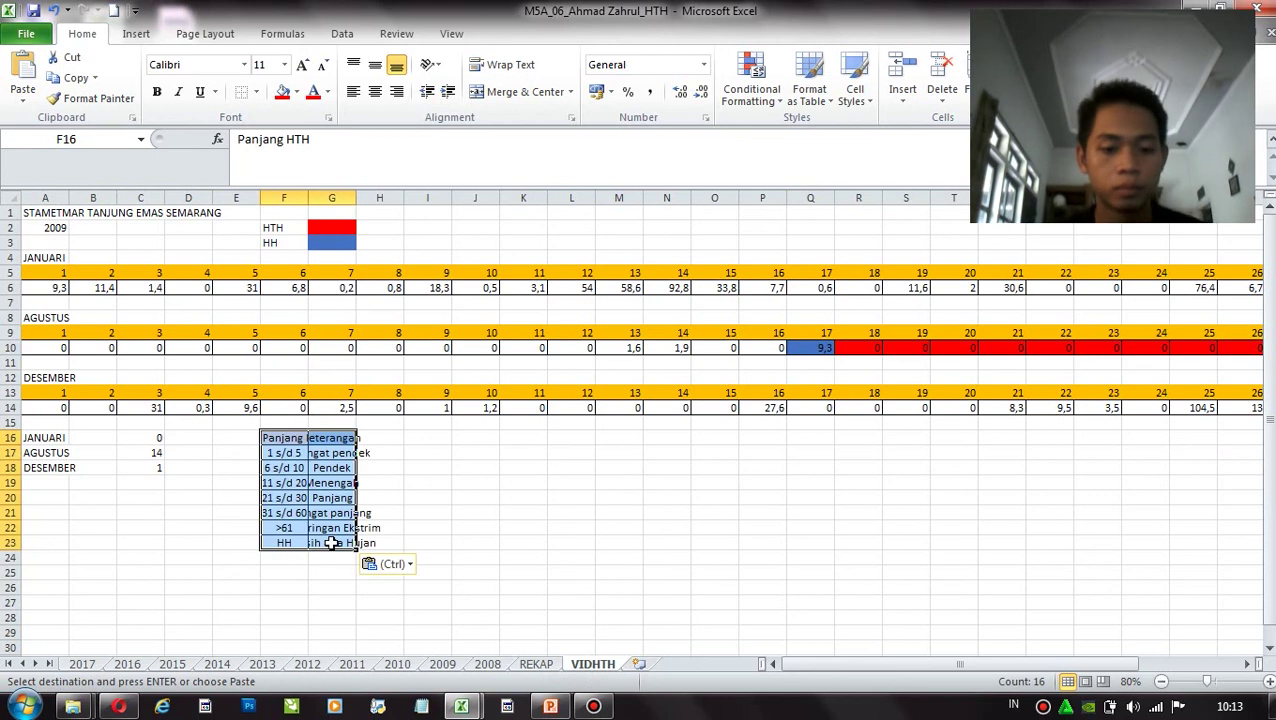
key("Delete")
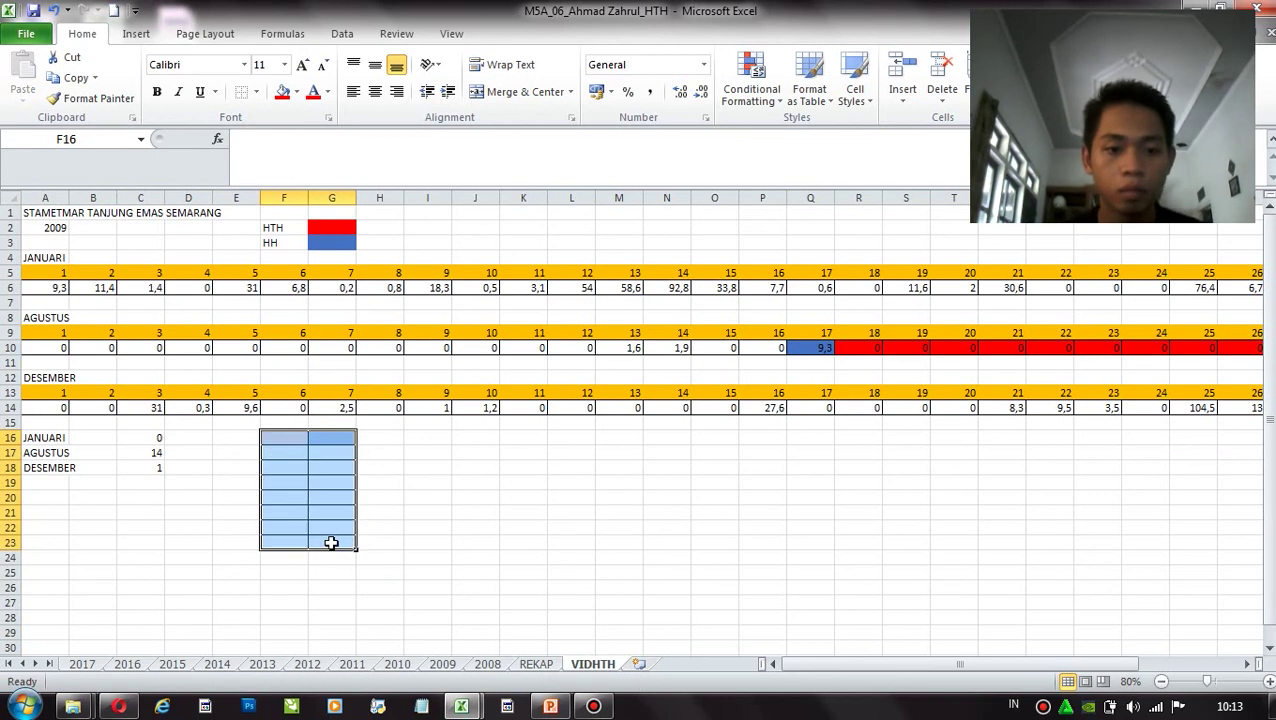
Copy the HTH length criteria D40:E47 from the REKAP sheet and paste them at I16 of the VIDHTH sheet
left_click(378, 442)
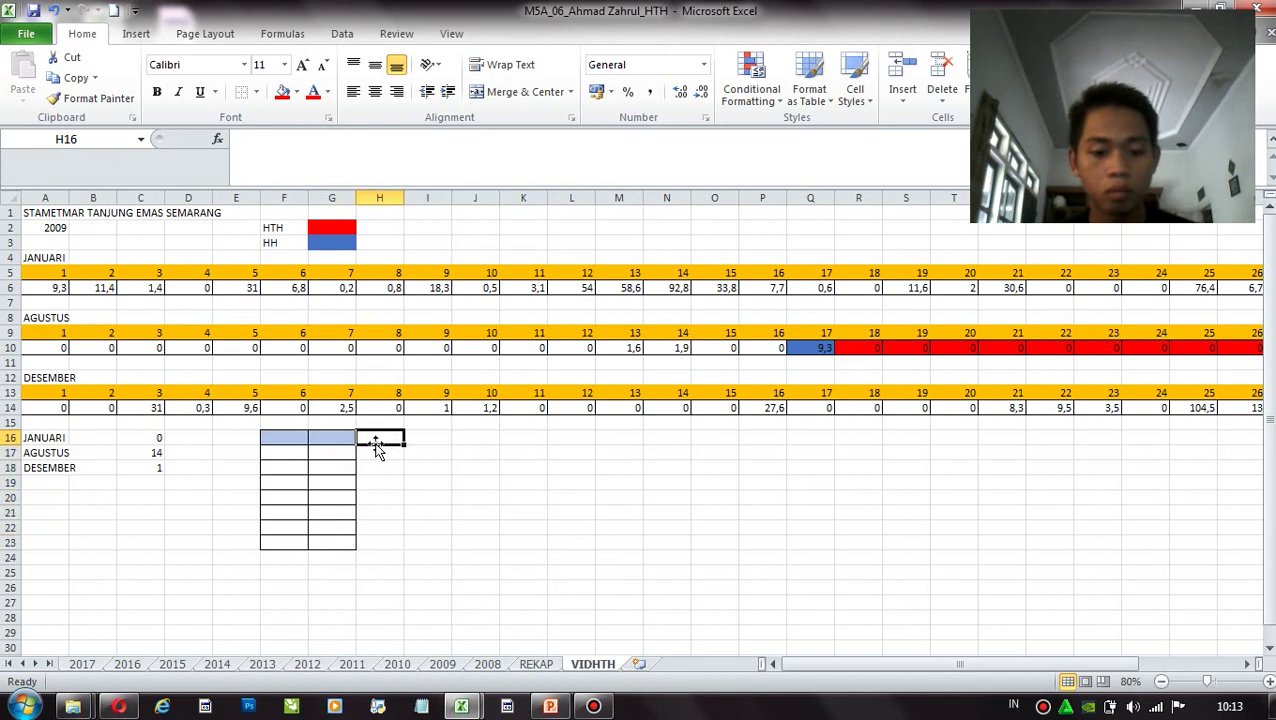
left_click(519, 665)
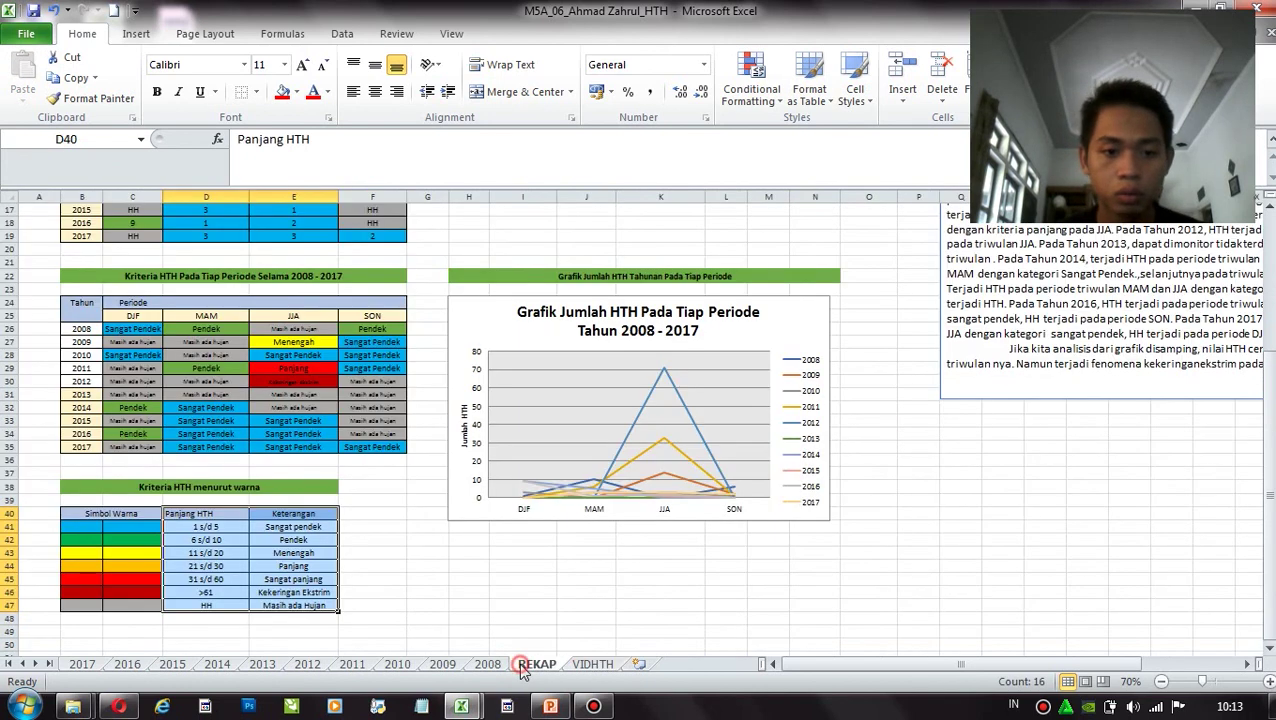
key("ctrl+c")
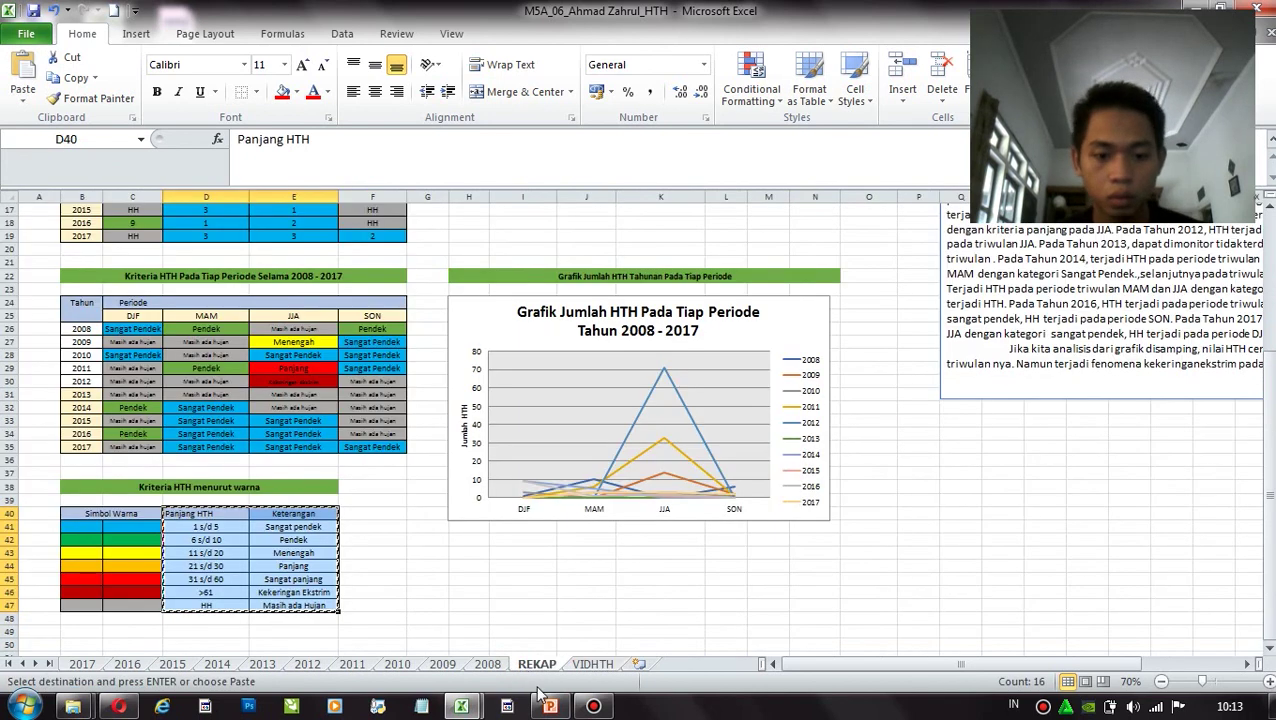
left_click(576, 668)
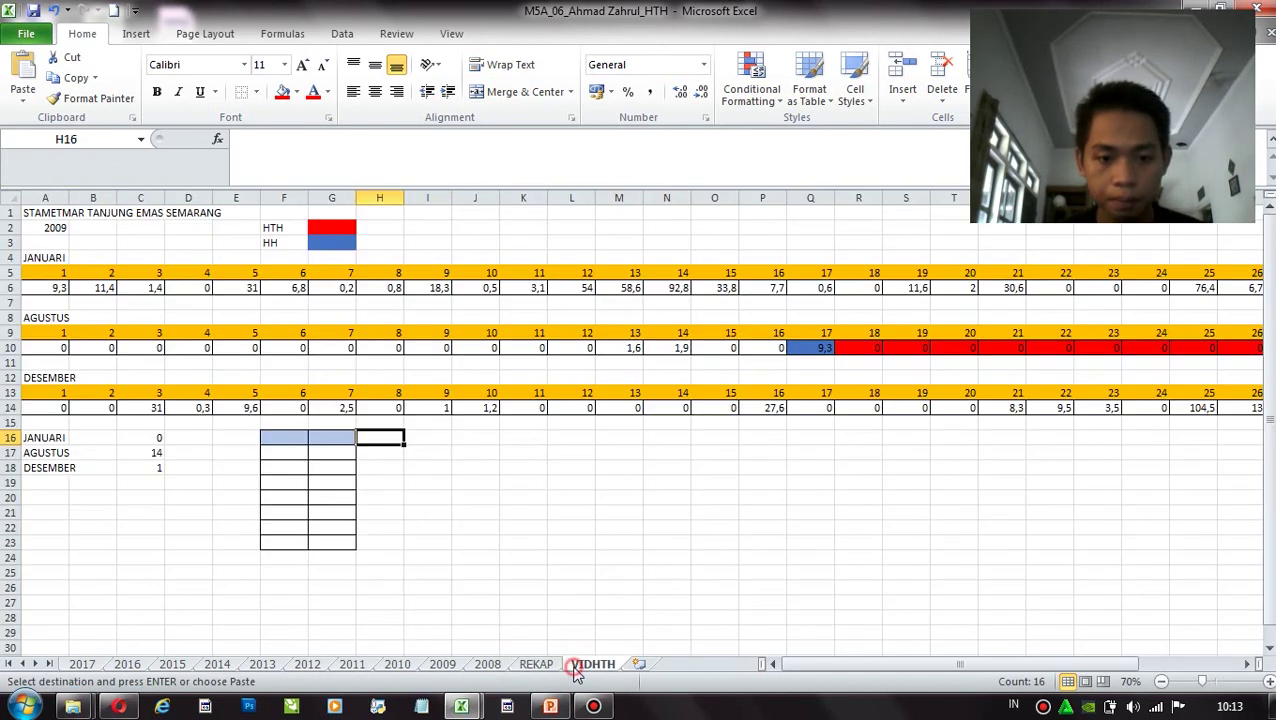
left_click(430, 438)
key("ctrl+v")
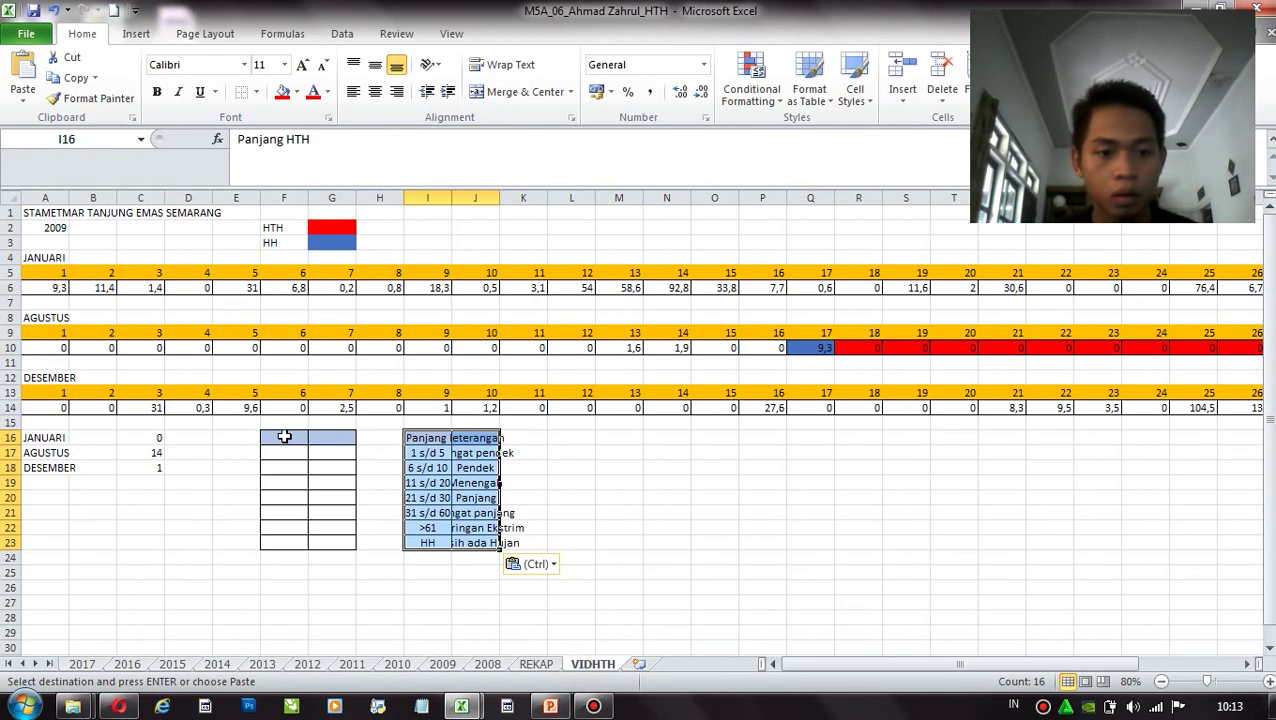
Widen column J so the Keterangan texts of the criteria table fit in their cells
left_click(175, 441)
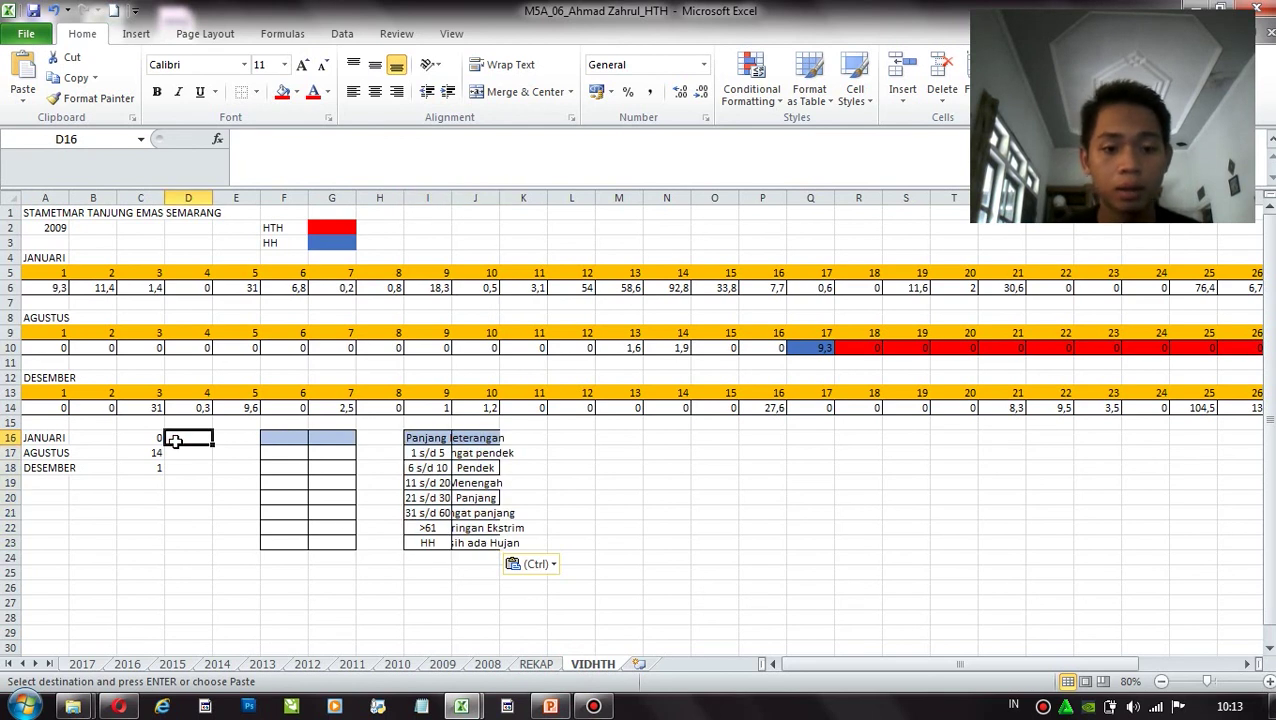
left_click(427, 541)
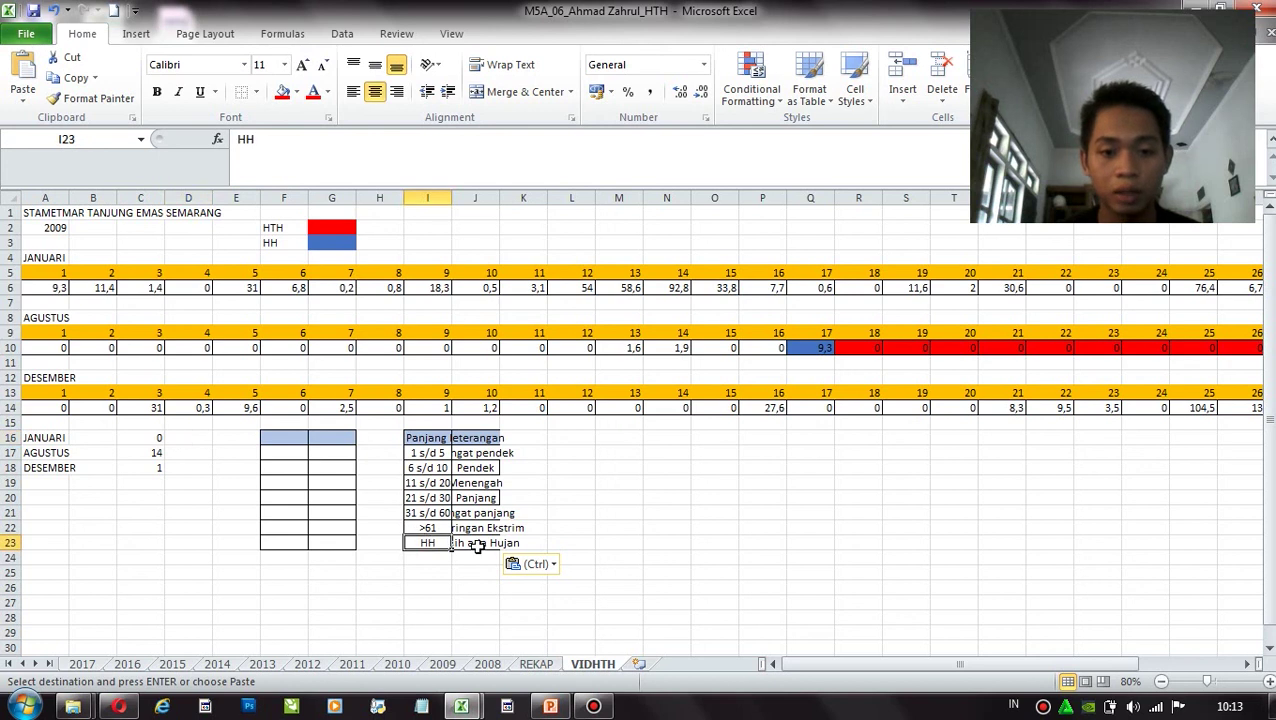
left_click_drag(498, 197, 577, 198)
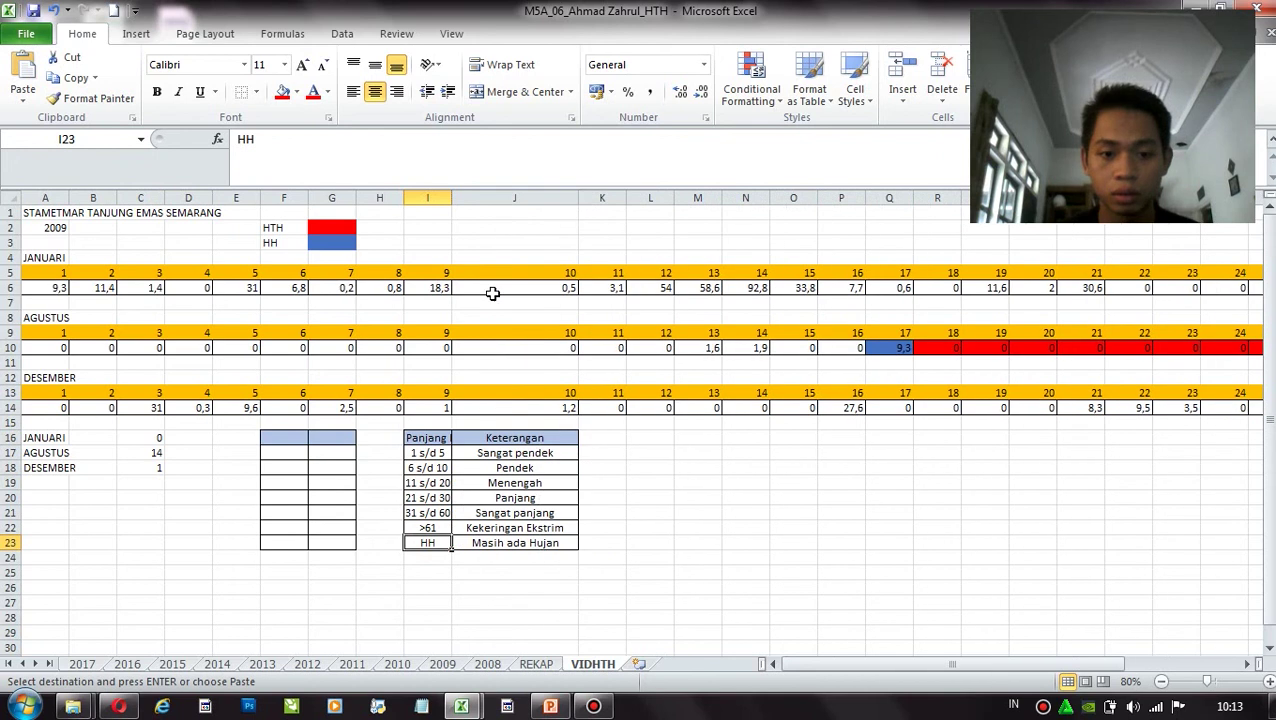
Enter the criteria beside the month counts in D16:D18: HH/masih ada hujan for January, menengah for August and sangat pendek for December
left_click(190, 438)
type("H")
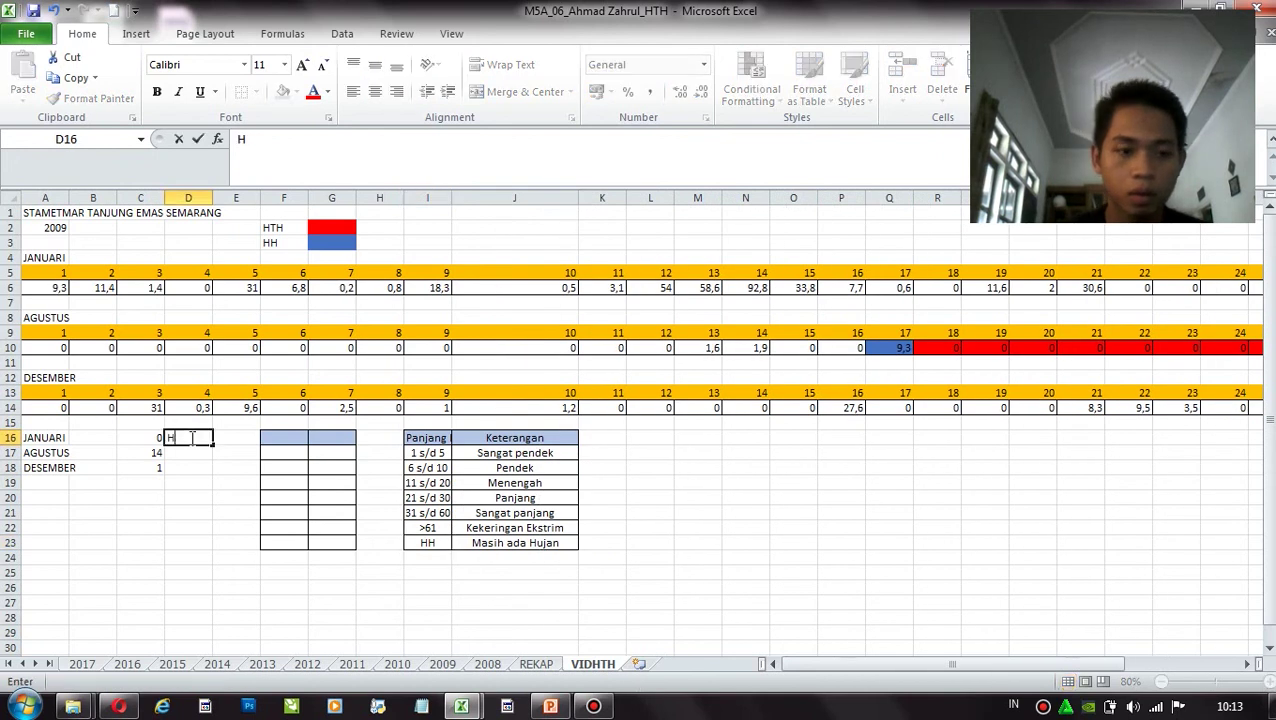
type("H/masih ada hujan")
left_click(184, 456)
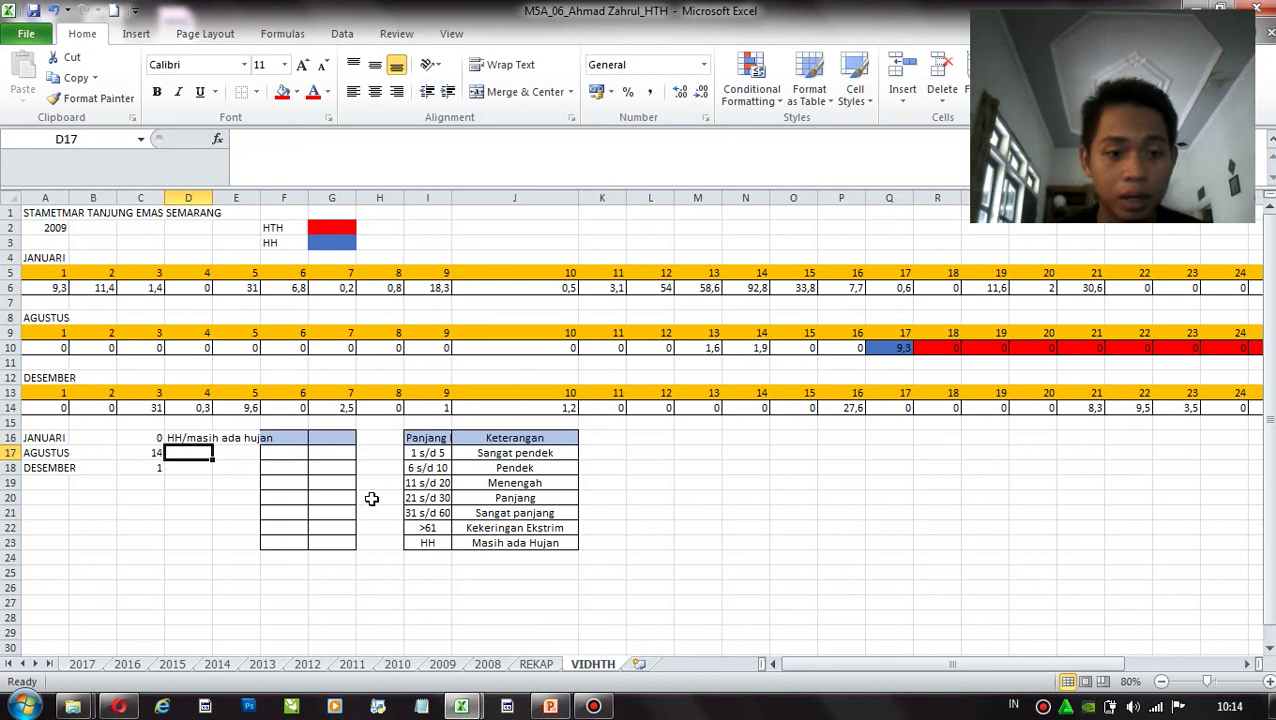
type("menengah")
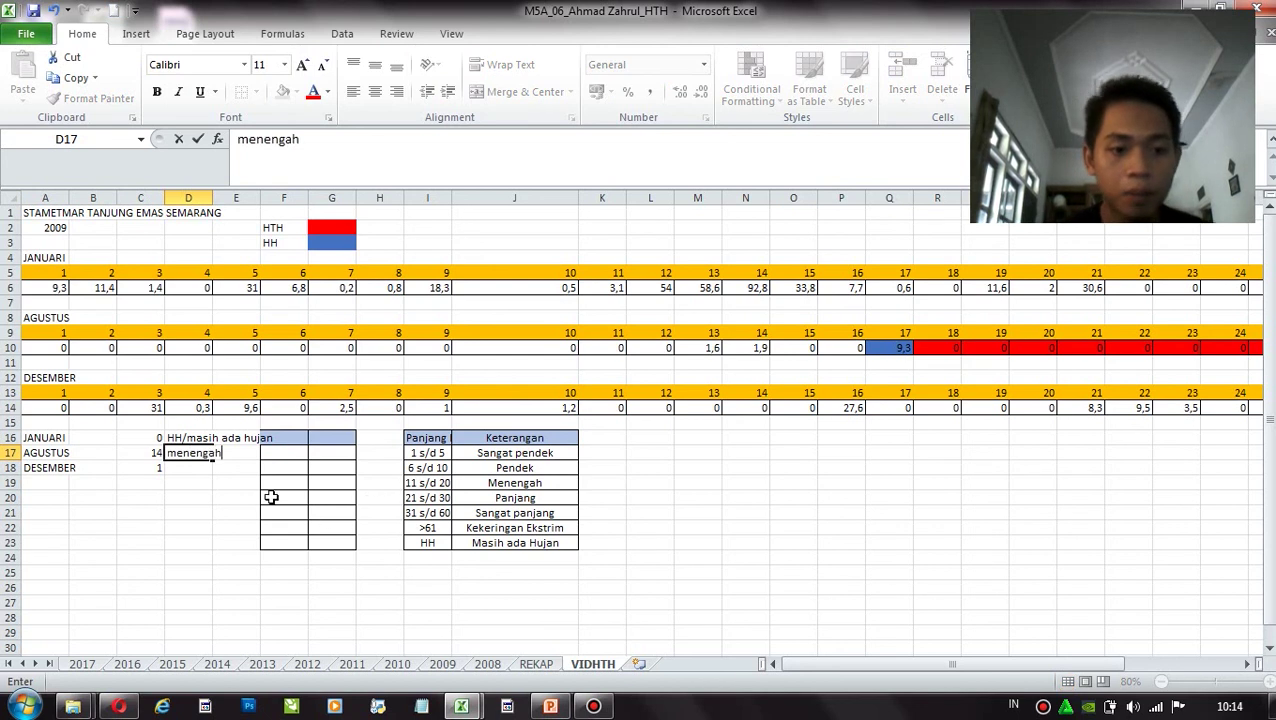
left_click(197, 468)
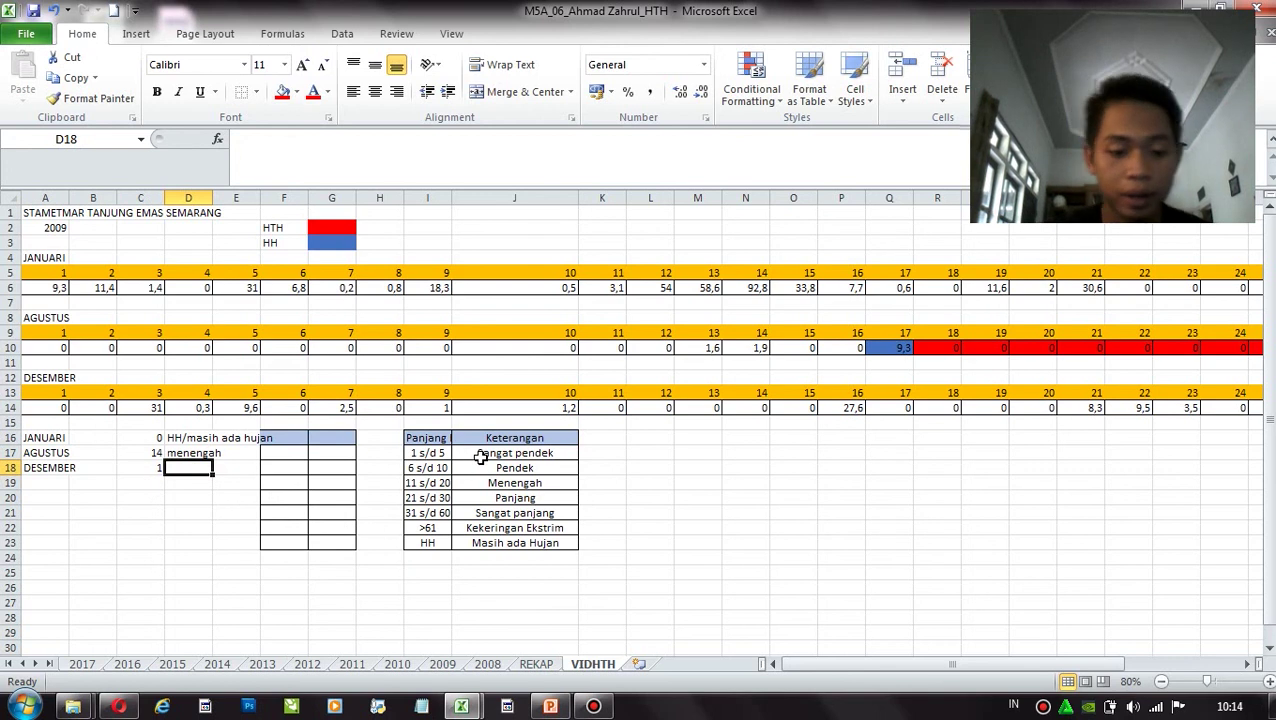
type("sa")
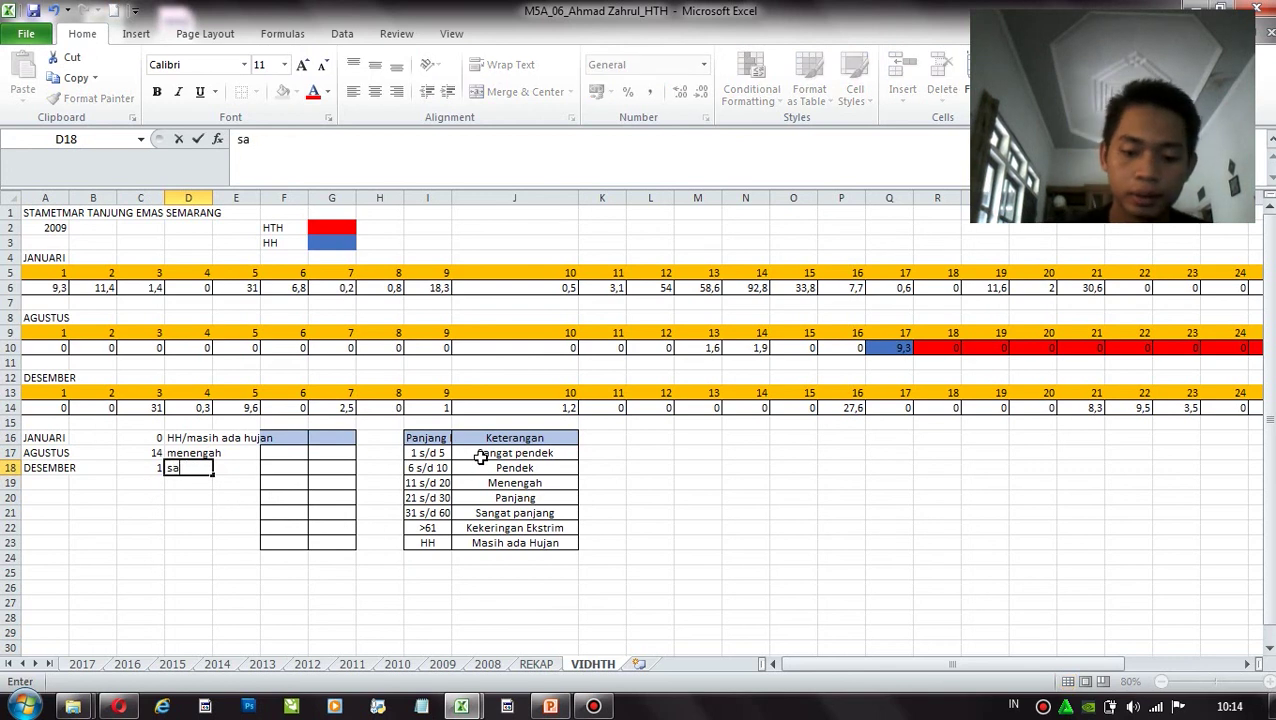
type("bgat pendek")
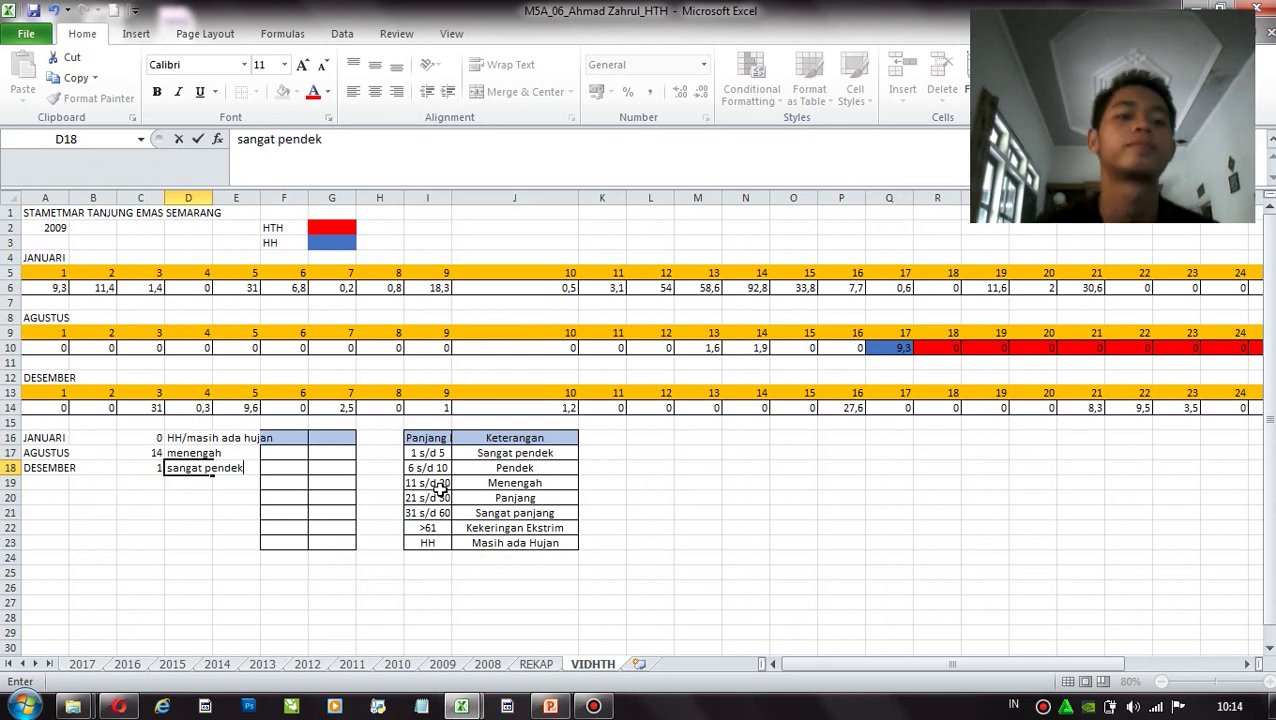
Remove the fill colour and the borders from the empty table cells F16:G23
left_click_drag(297, 437, 327, 546)
left_click(294, 92)
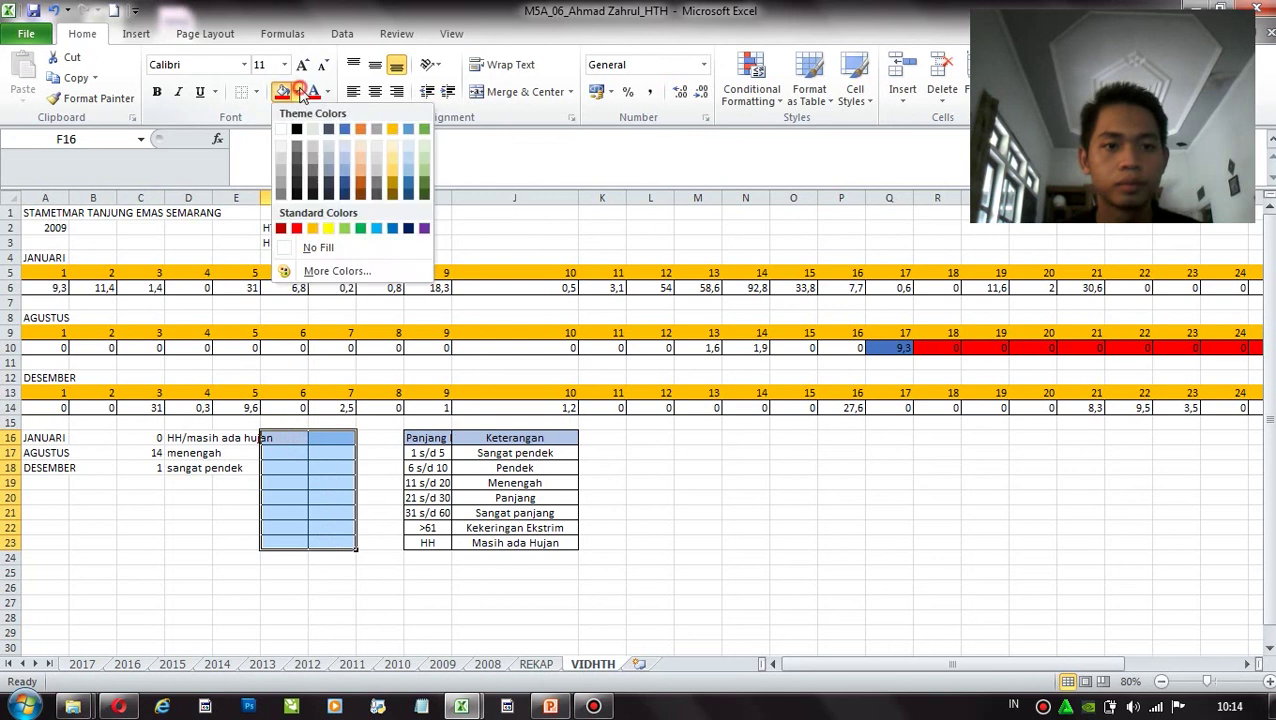
left_click(312, 247)
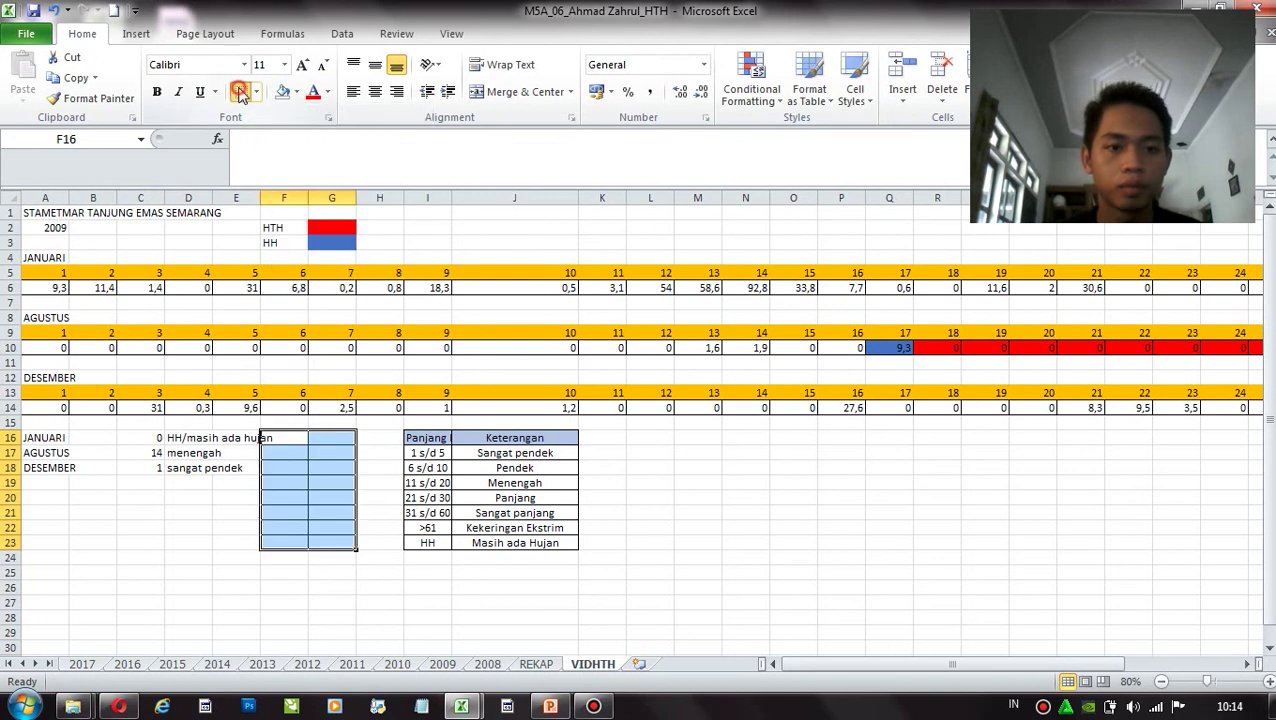
left_click(348, 587)
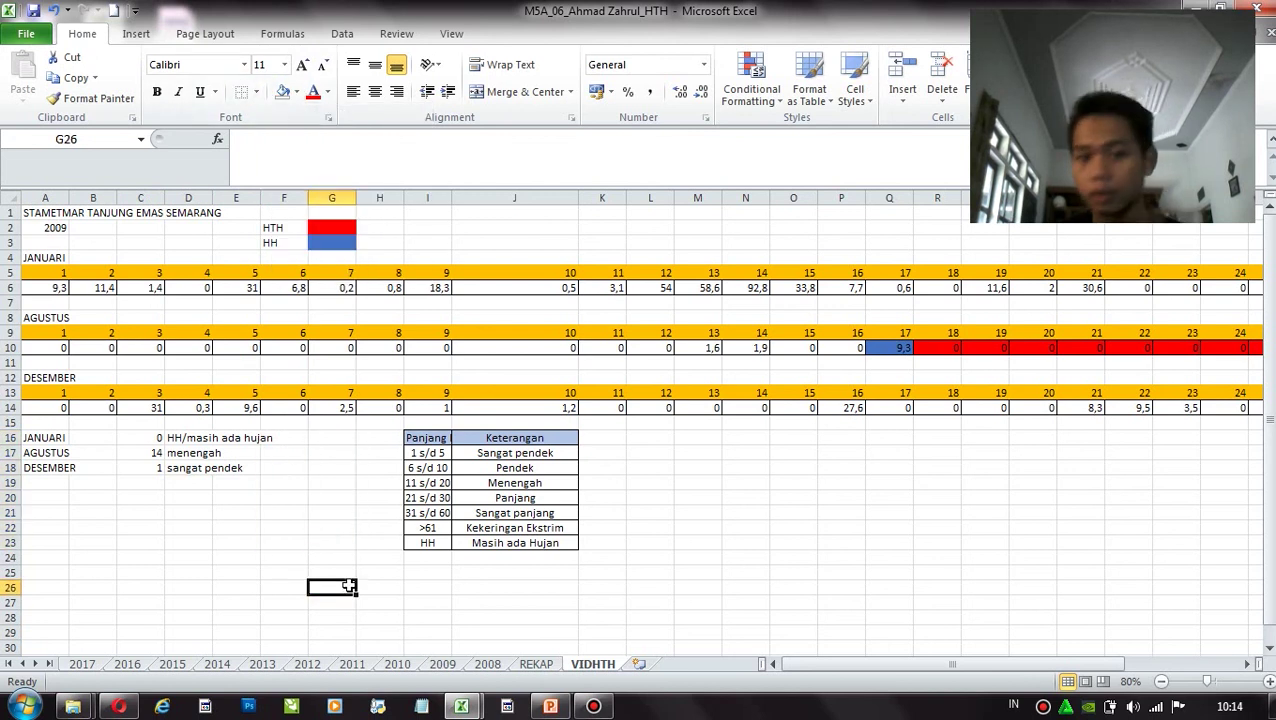